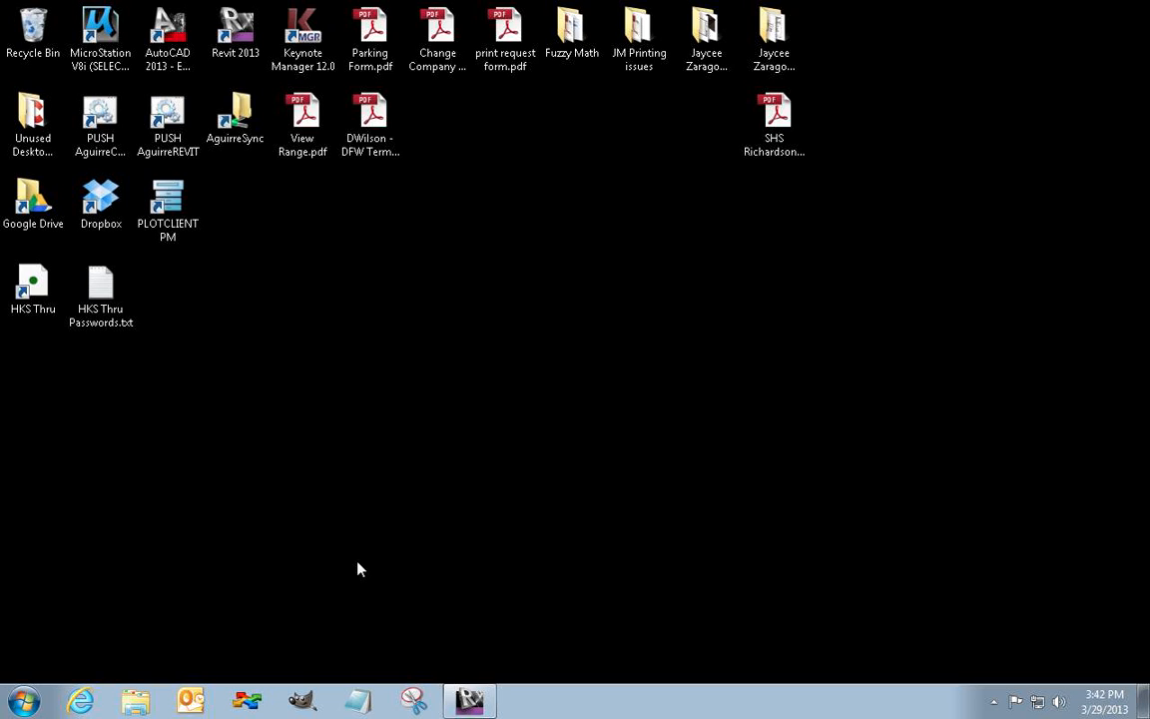
- Open the Architectural folder's ACC HMC.rvt project in Revit as a new local file, overwriting the existing local copy
click(469, 699)
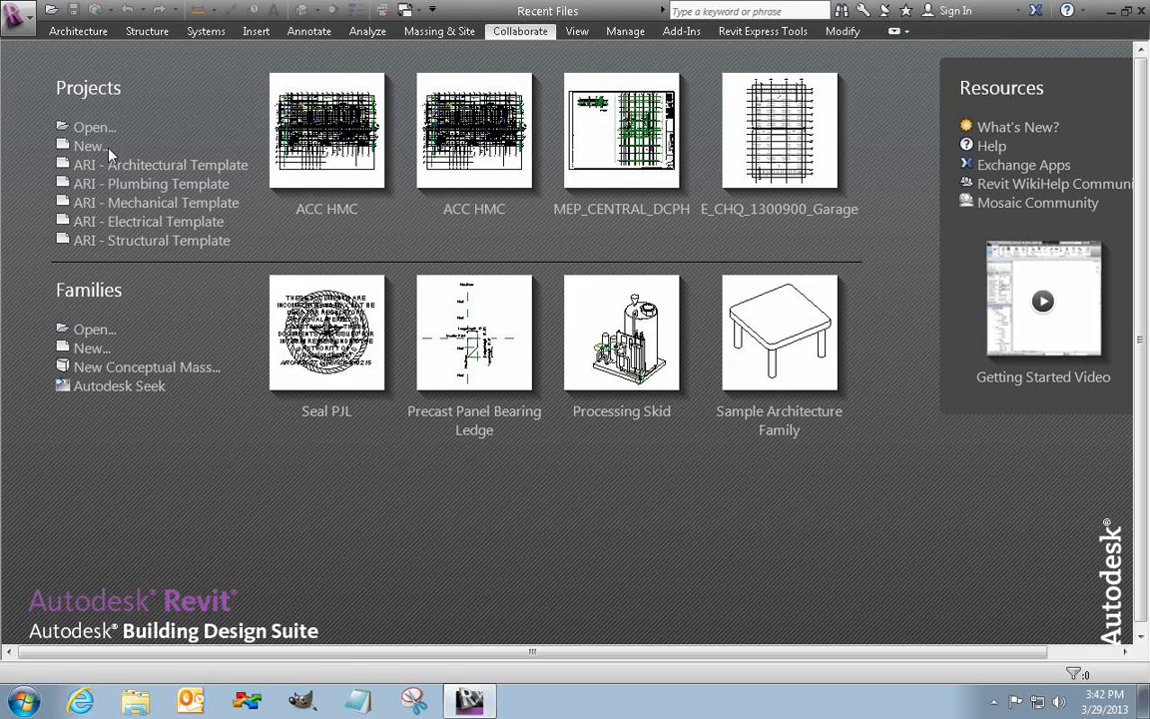
click(87, 127)
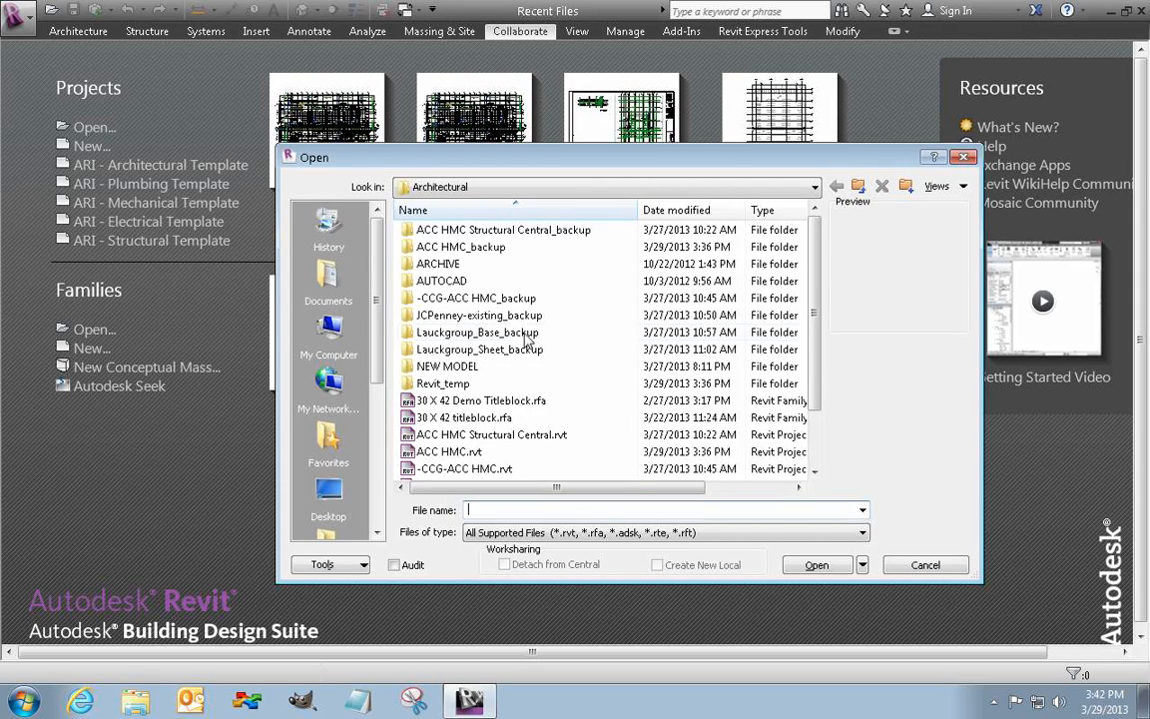
click(470, 451)
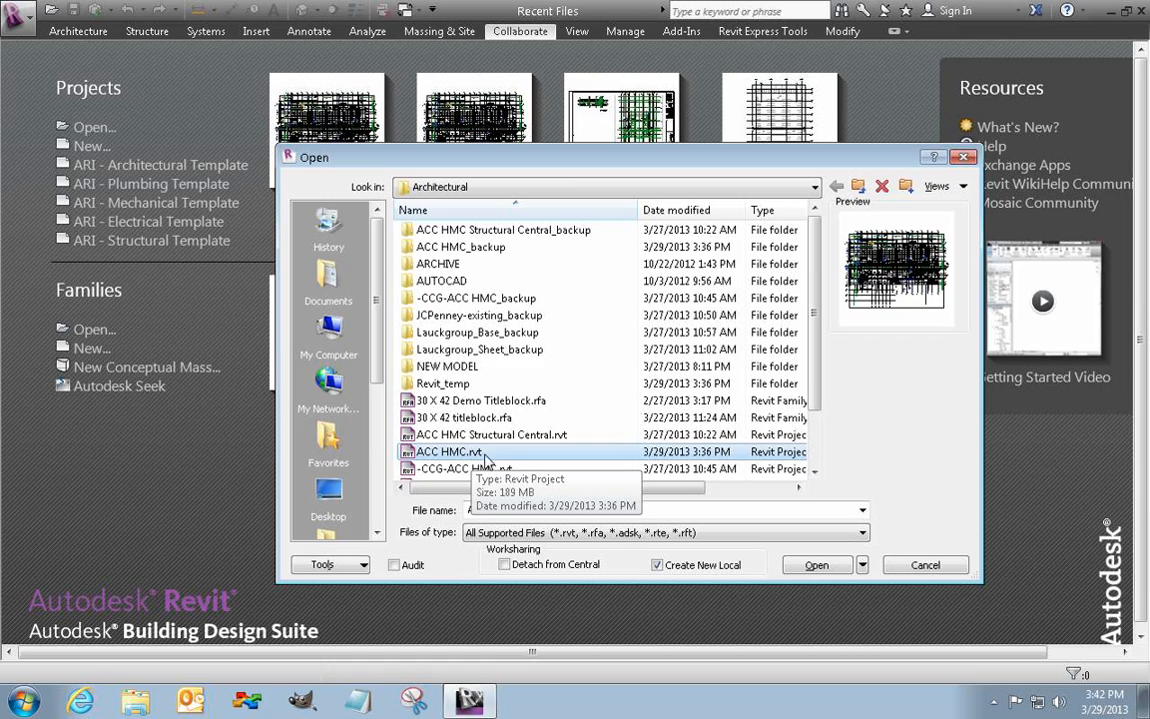
click(657, 565)
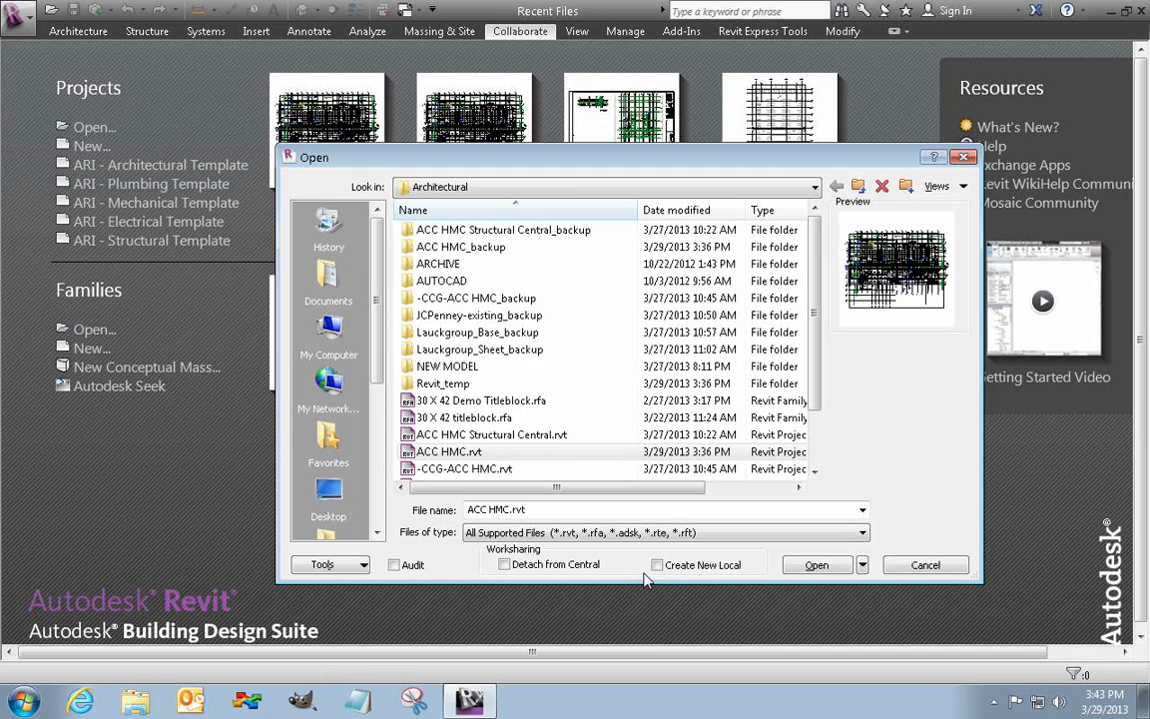
click(657, 565)
click(821, 565)
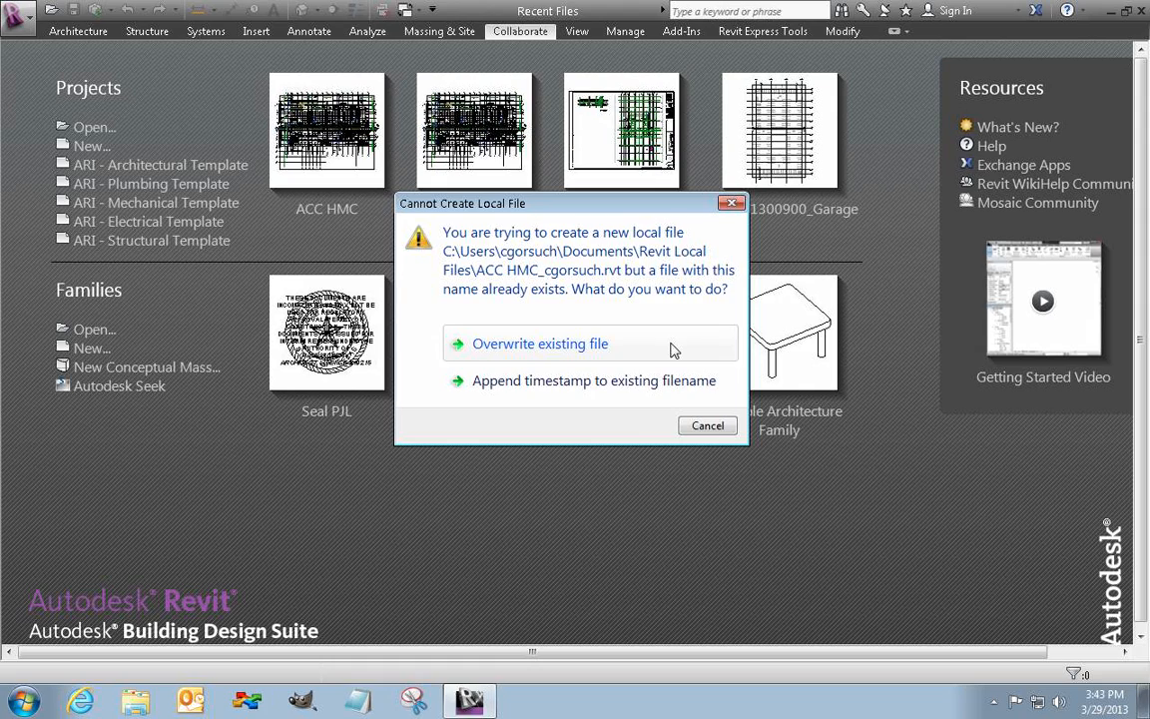
click(584, 345)
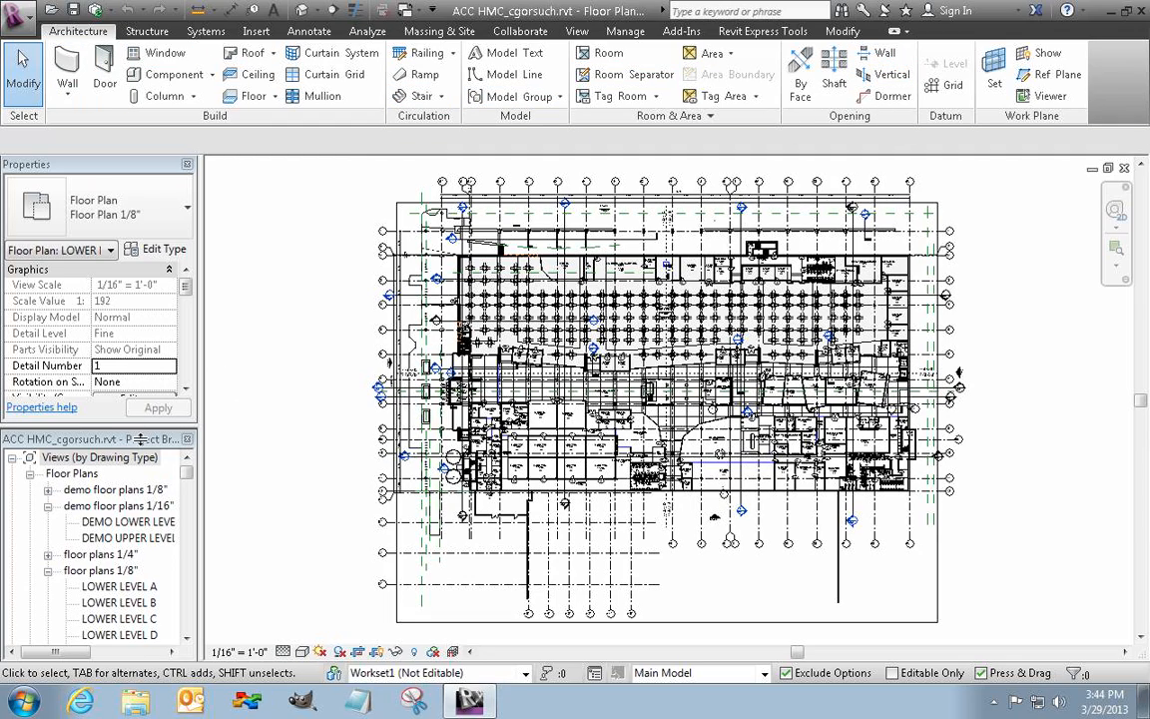
- Dock the Project Browser on the opposite side of the drawing area from Properties and frame stair S-103 in the plan
drag(98, 439, 1118, 305)
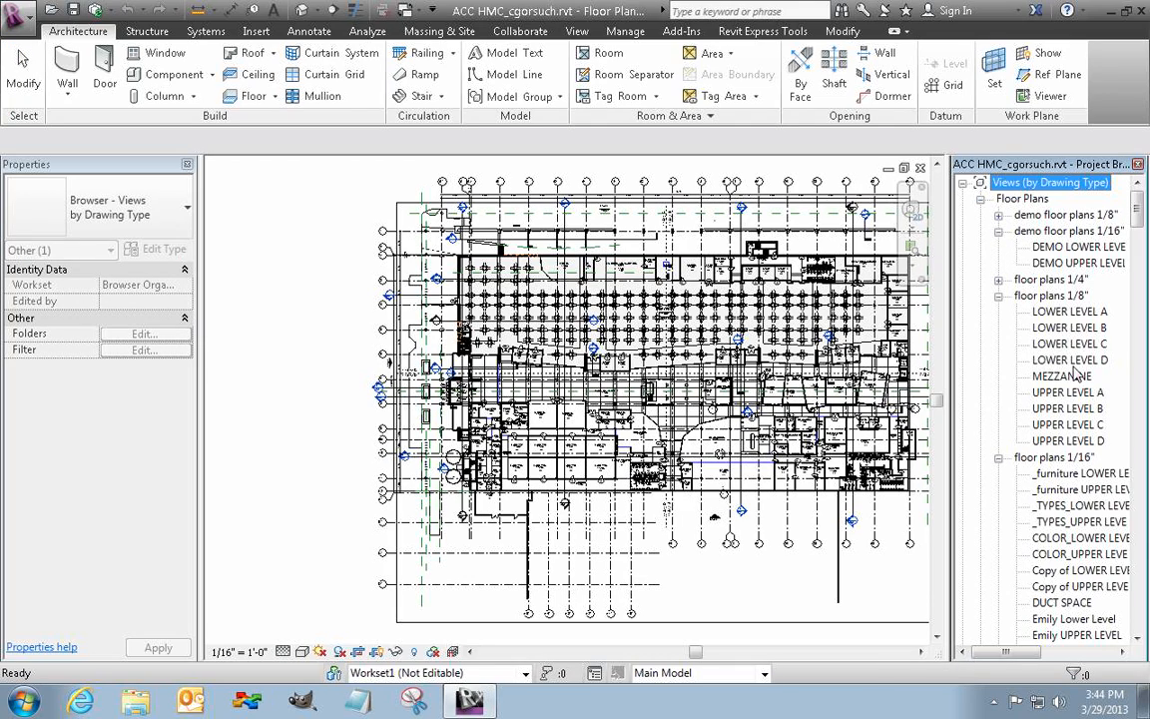
click(298, 288)
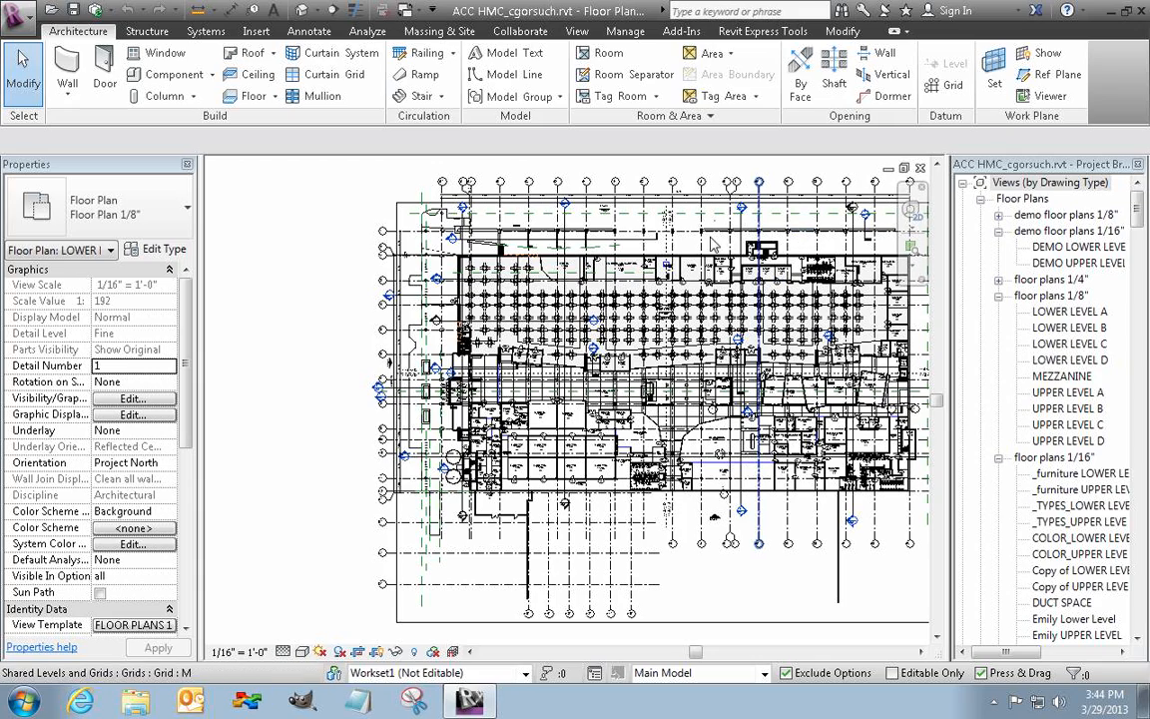
click(911, 244)
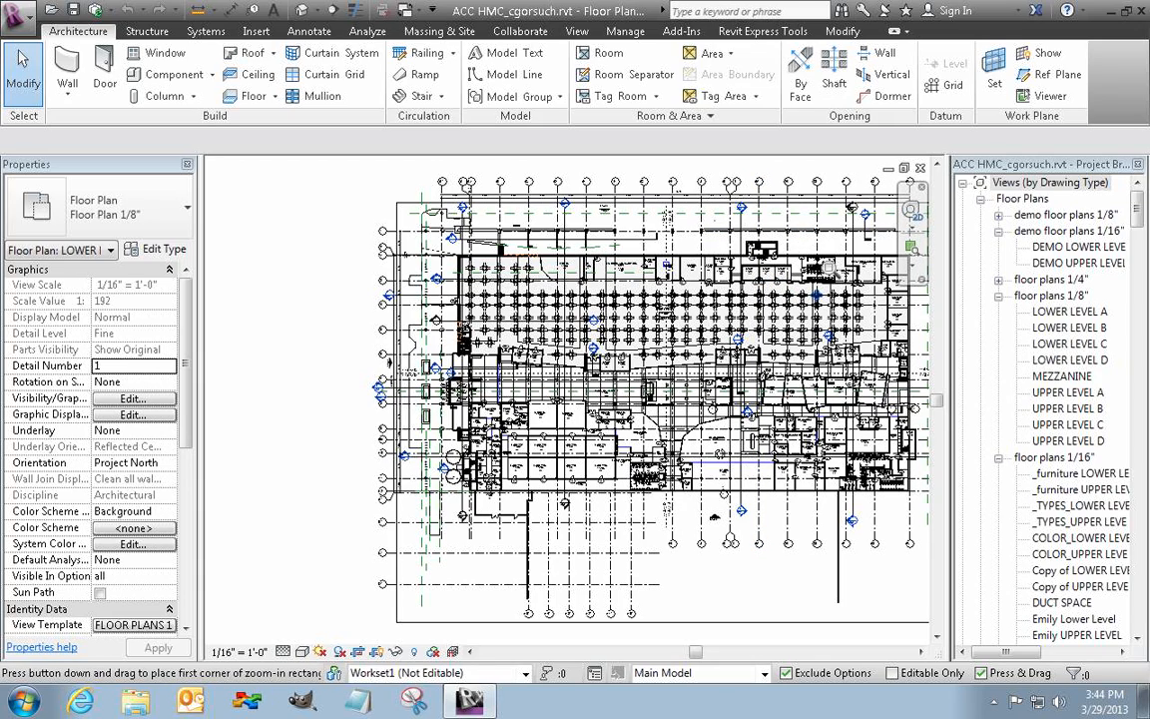
drag(639, 191, 721, 281)
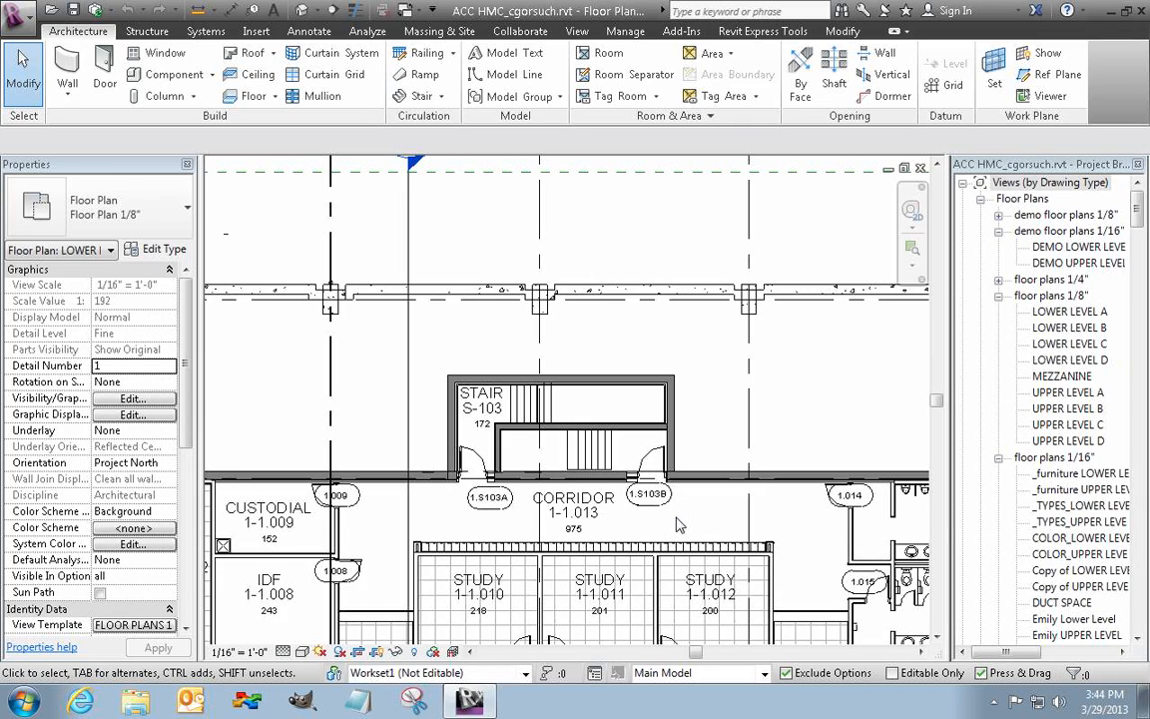
- Open the default 3D view of the whole building model
drag(1136, 209, 1136, 266)
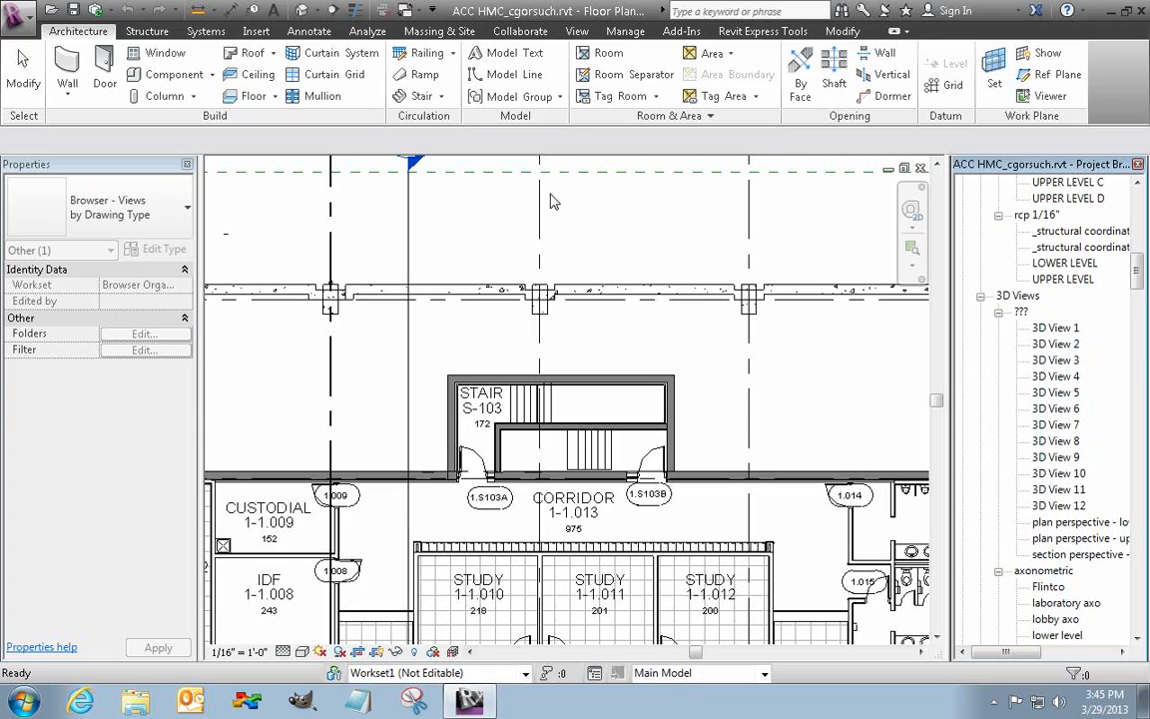
click(579, 32)
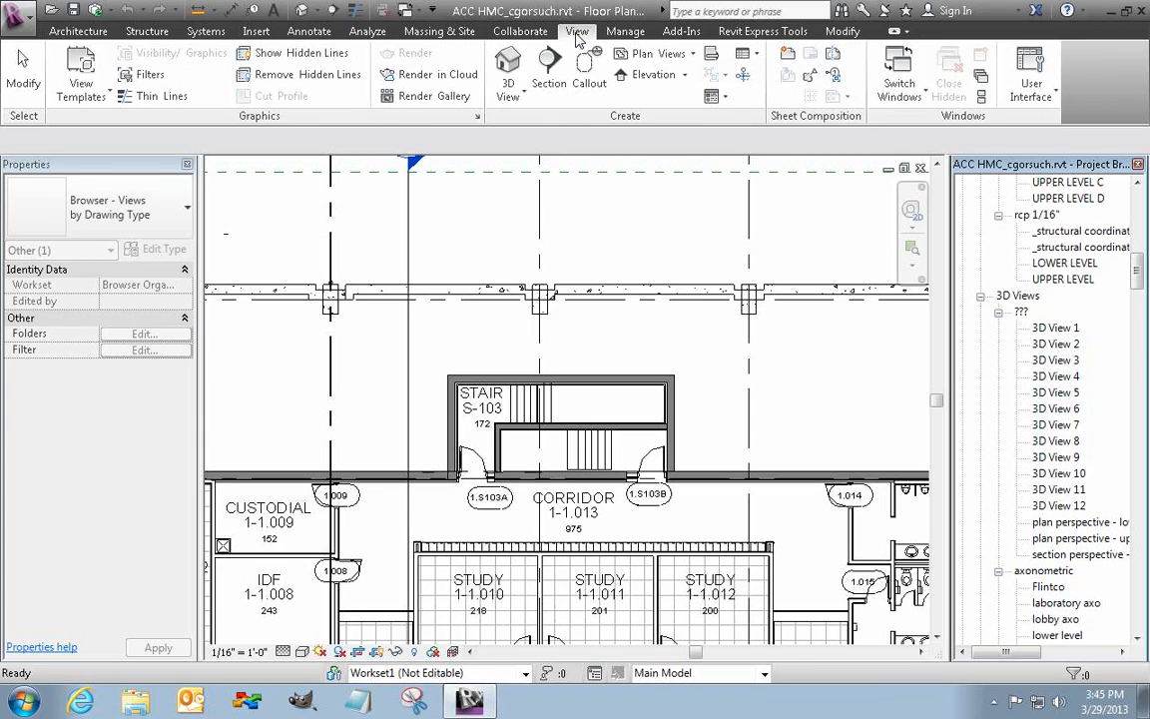
click(513, 67)
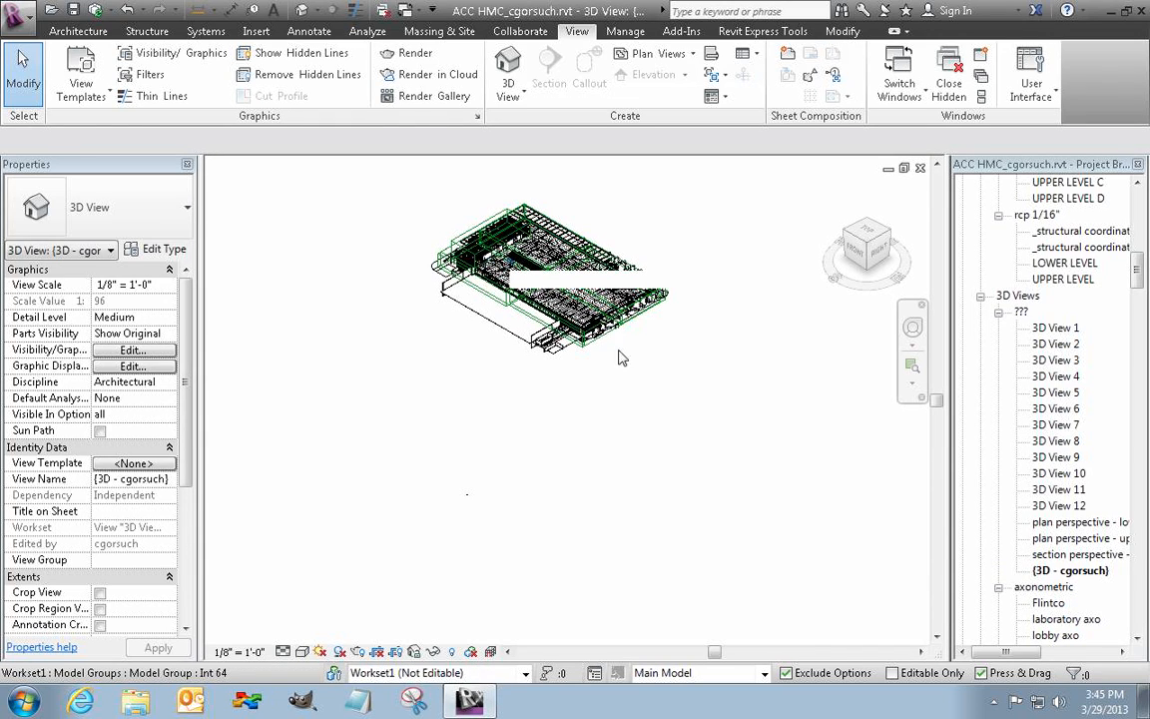
- Examine the roof edge, exterior metal panel wall and planted side of the building in the 3D view
middle_drag(631, 367, 640, 492)
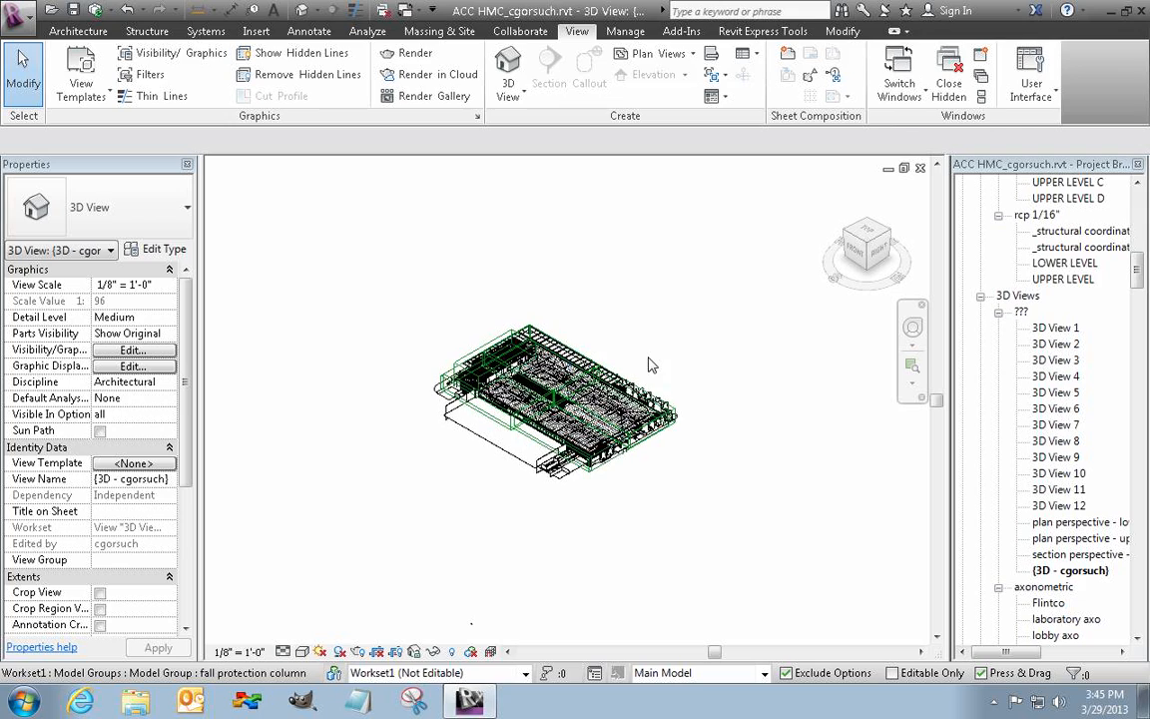
scroll(629, 390, up, 5)
scroll(629, 392, up, 3)
scroll(609, 327, up, 5)
middle_drag(609, 328, 741, 316)
click(649, 394)
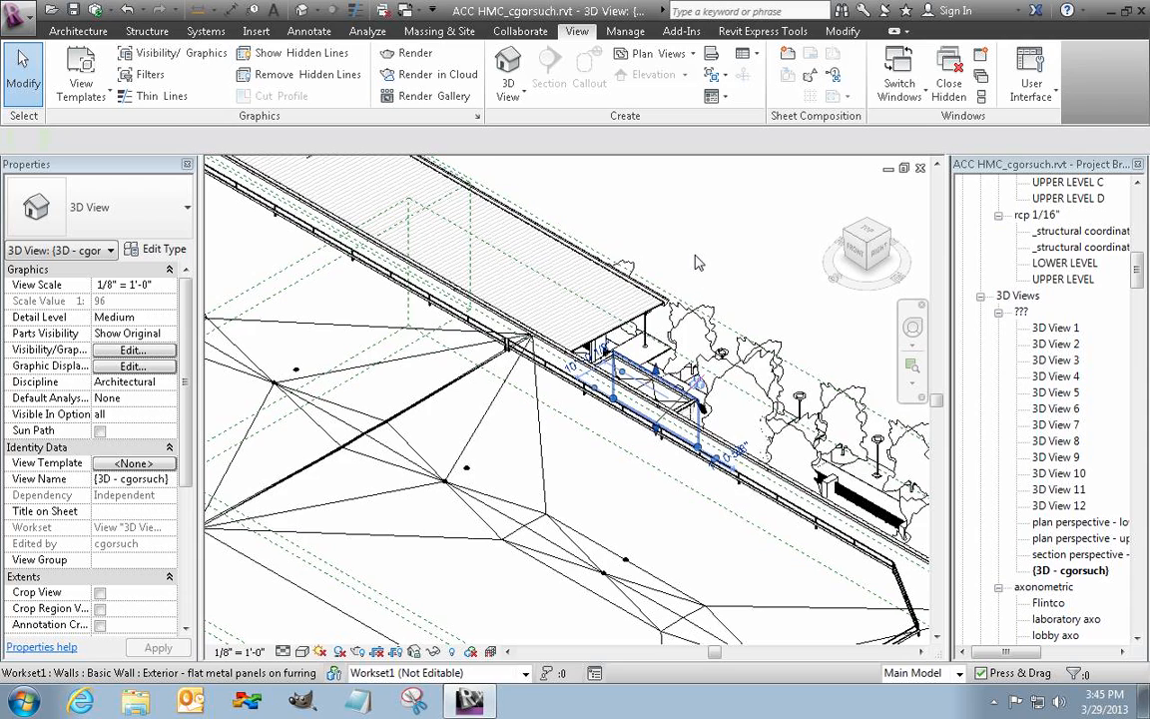
click(699, 406)
middle_drag(698, 263, 667, 241)
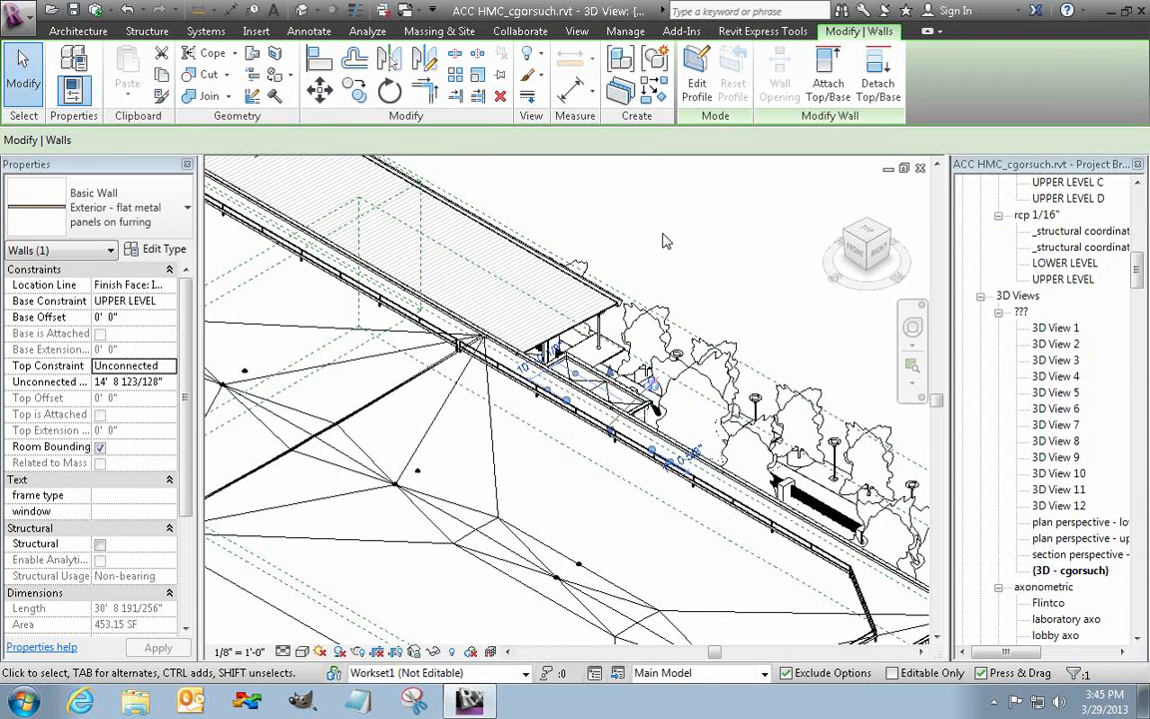
key(Escape)
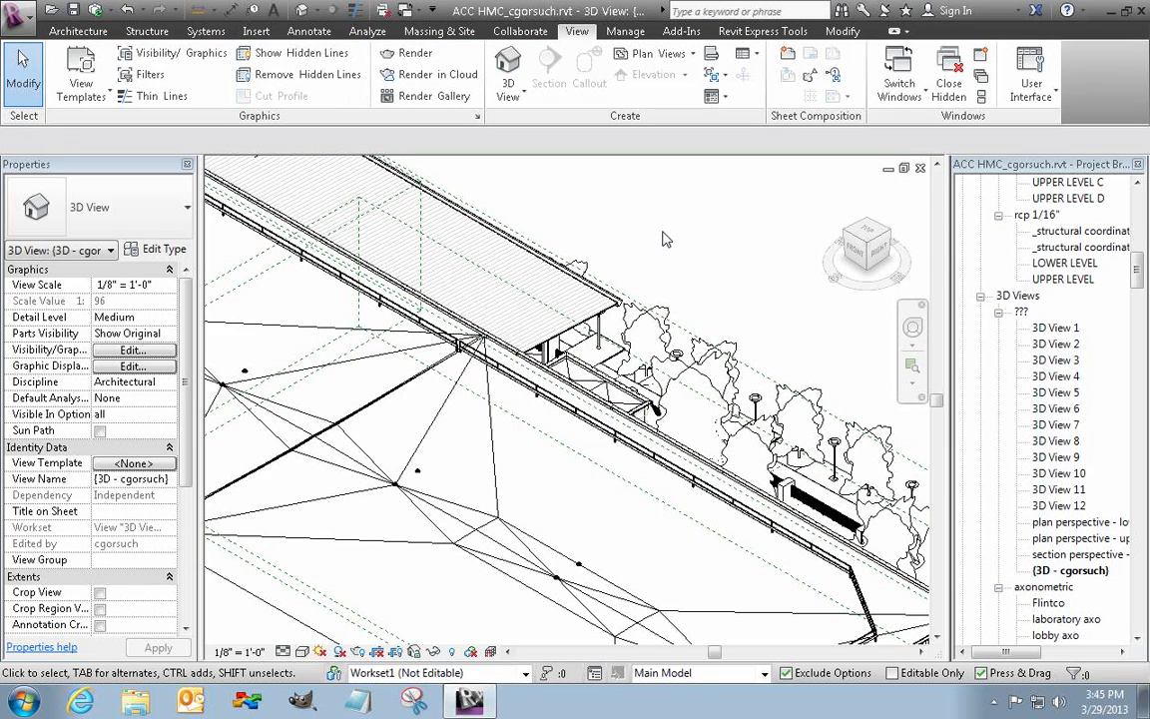
shift+middle_drag(675, 237, 5, 189)
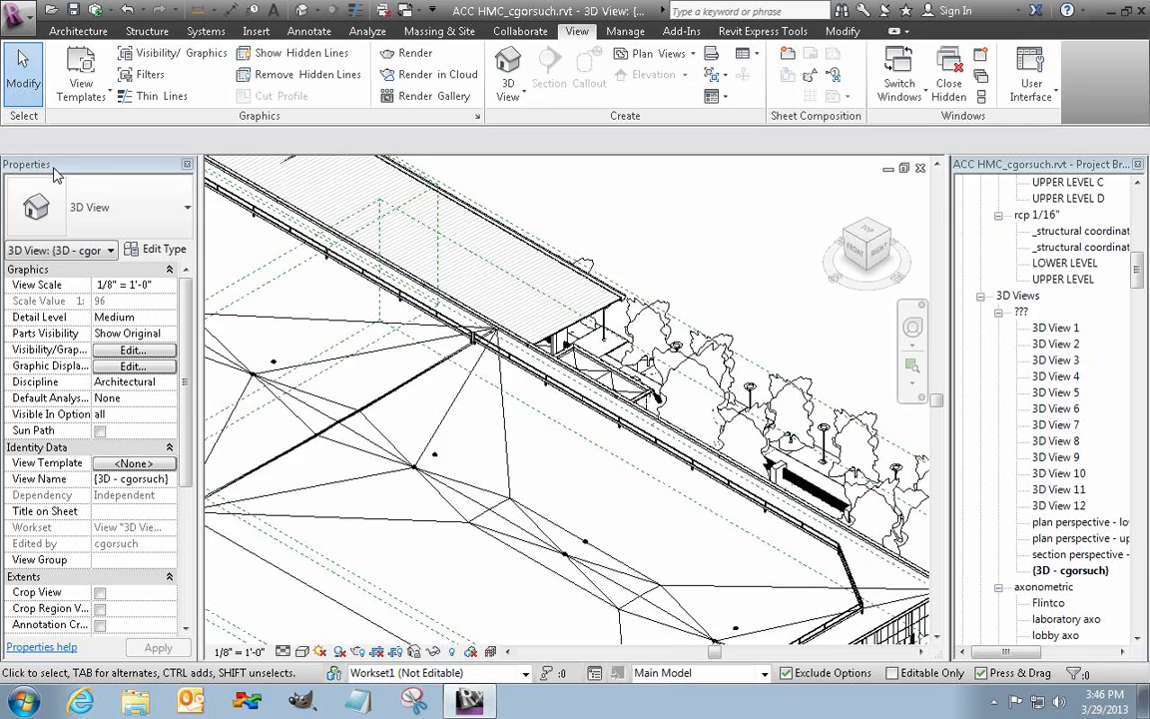
- Enable the Section Box in the 3D view's extents properties and bring the whole building into view
drag(179, 387, 178, 460)
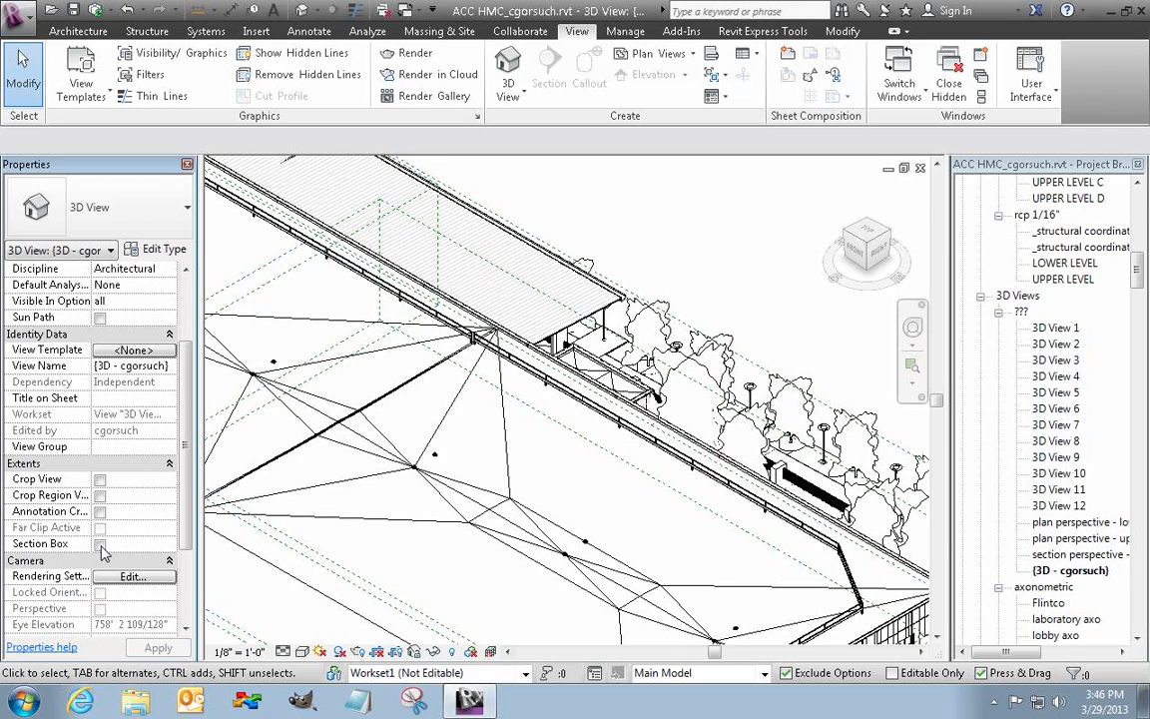
click(100, 544)
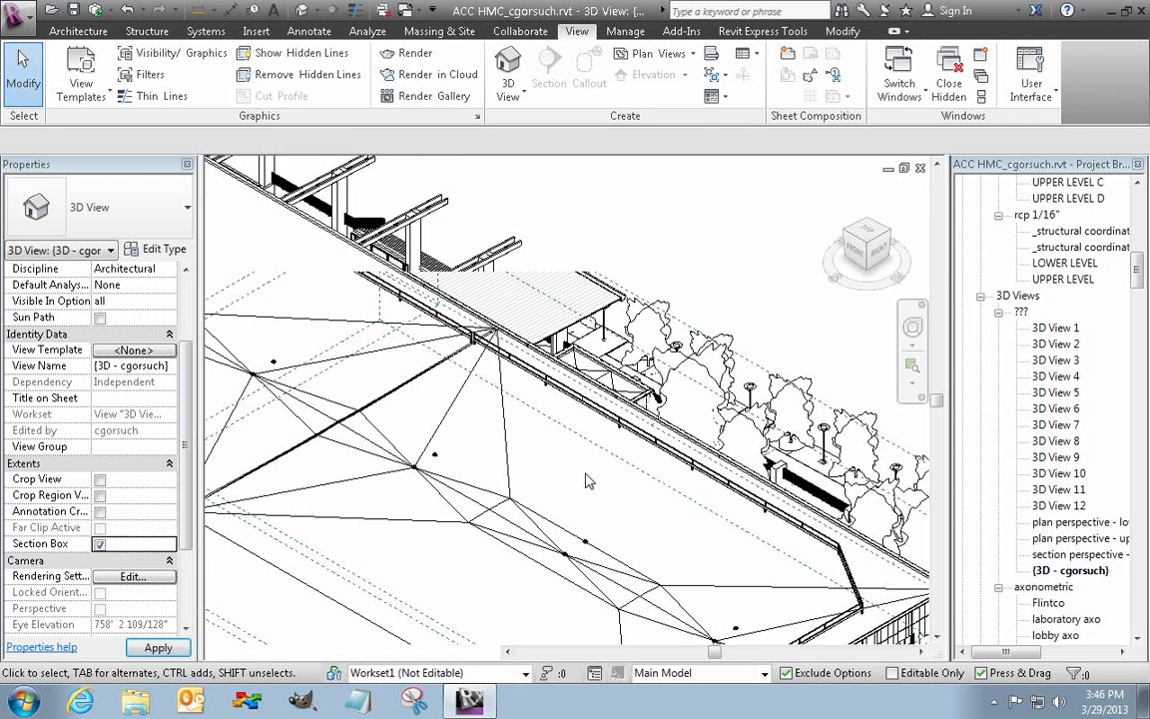
scroll(586, 473, up, 2)
scroll(589, 445, down, 1)
scroll(589, 452, down, 5)
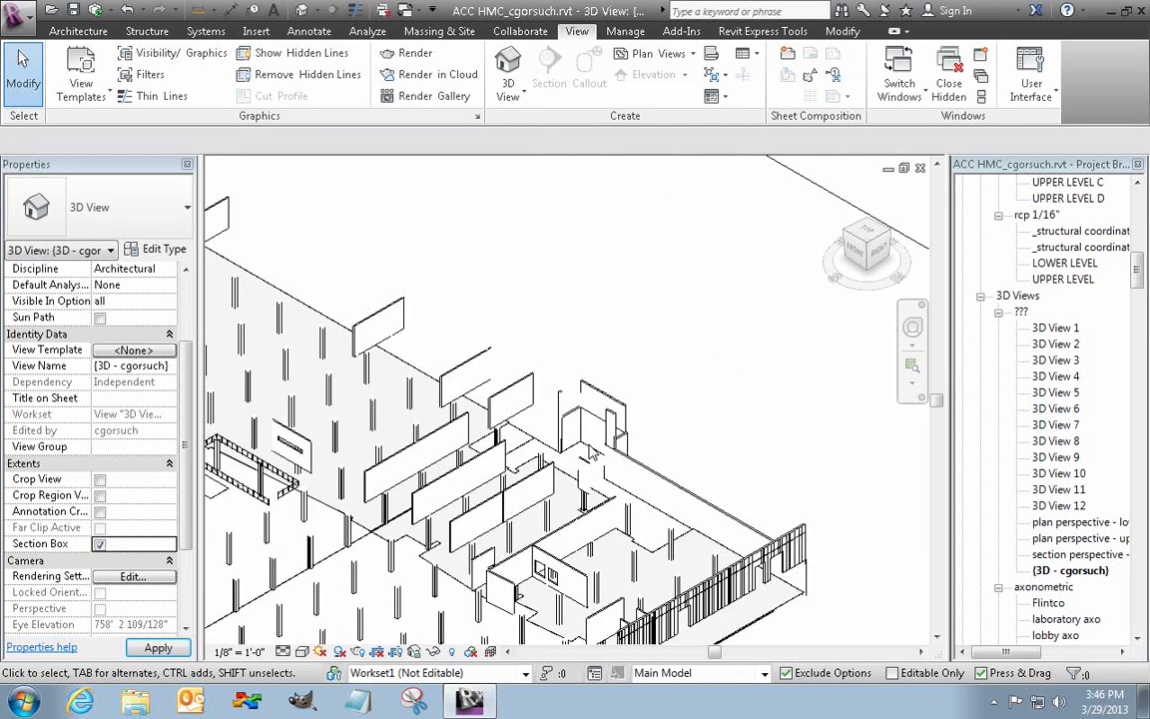
scroll(591, 452, down, 1)
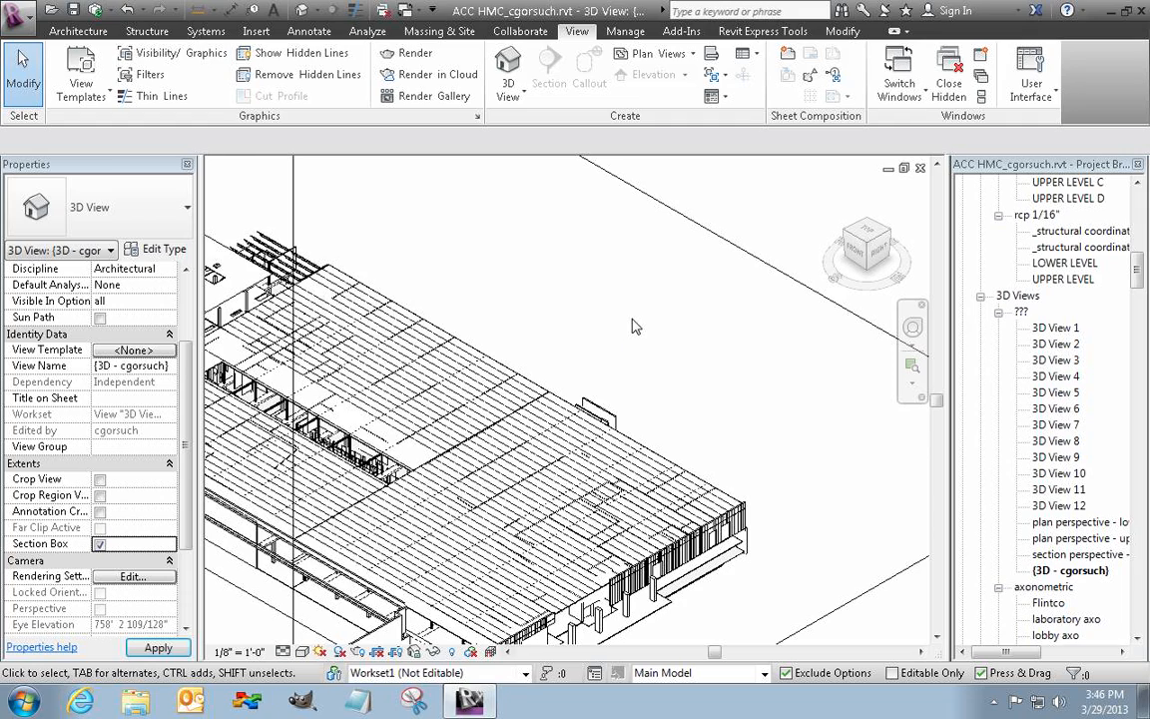
scroll(635, 326, down, 1)
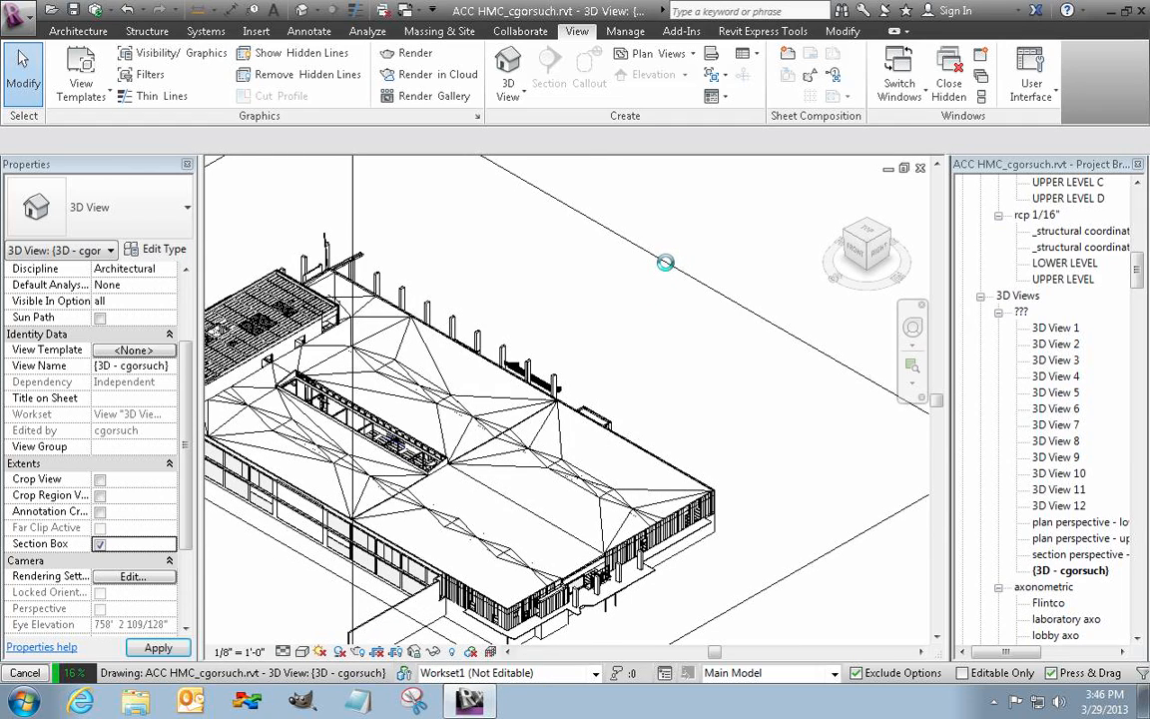
scroll(665, 263, down, 3)
- Raise the bottom face of the section box to just below the building, then deselect the box
click(656, 287)
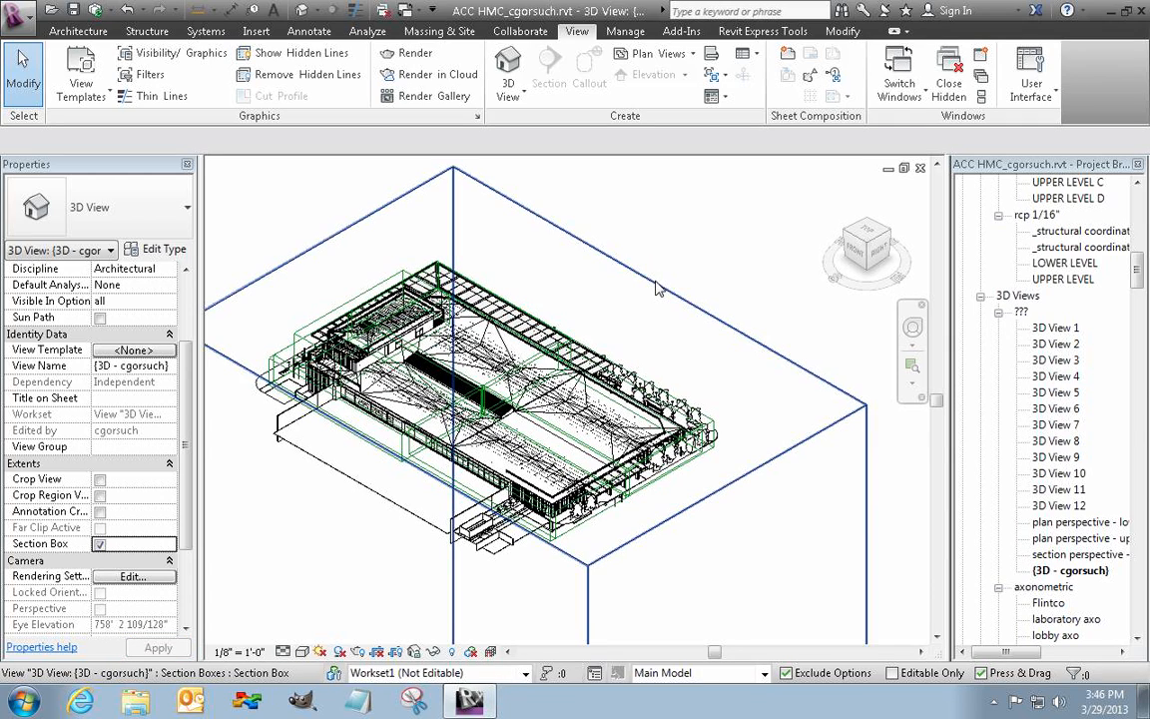
click(655, 281)
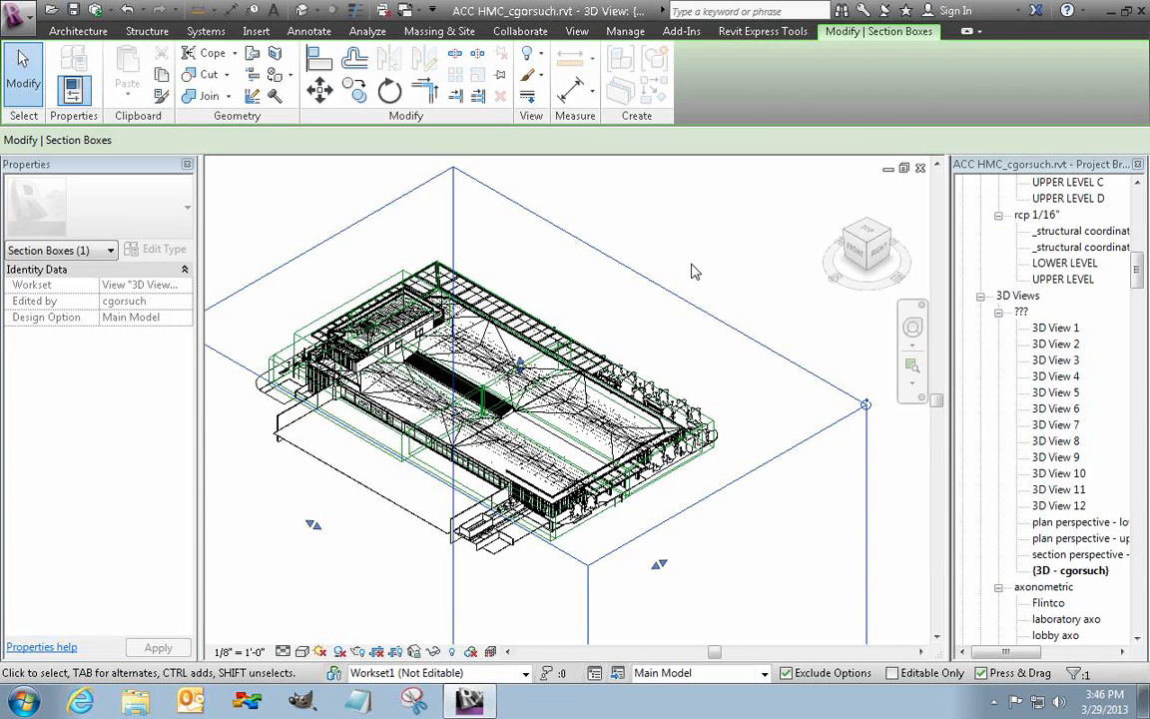
scroll(685, 325, down, 5)
middle_drag(685, 325, 691, 518)
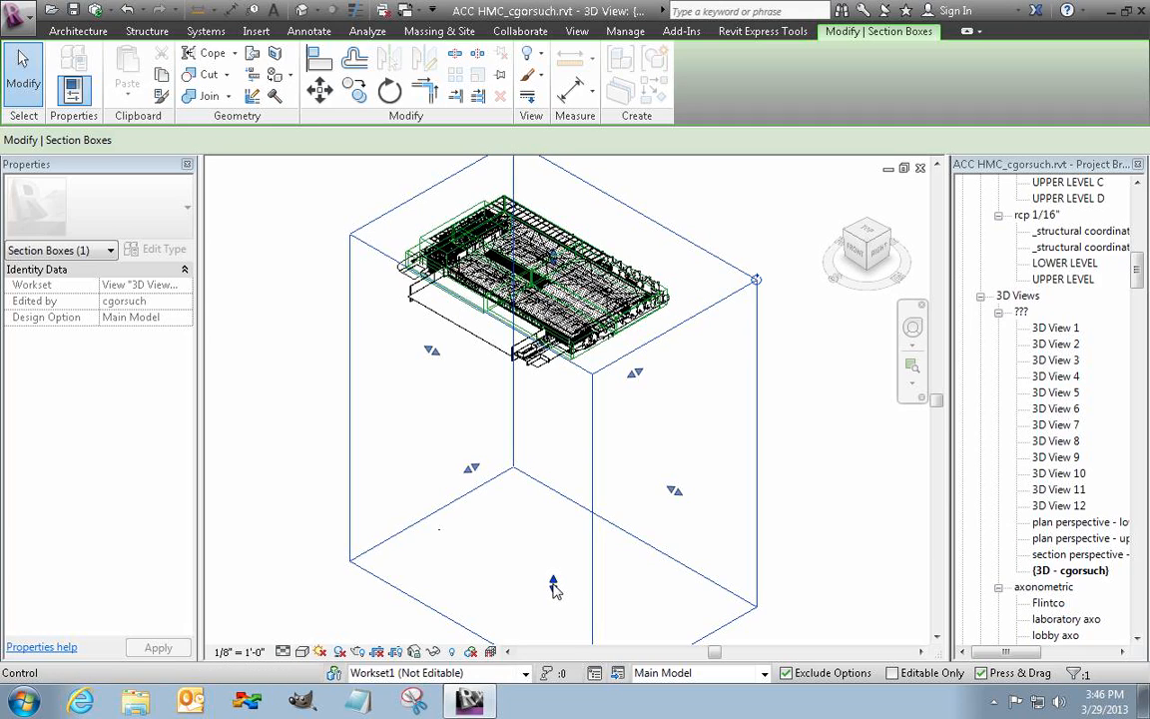
drag(552, 587, 598, 310)
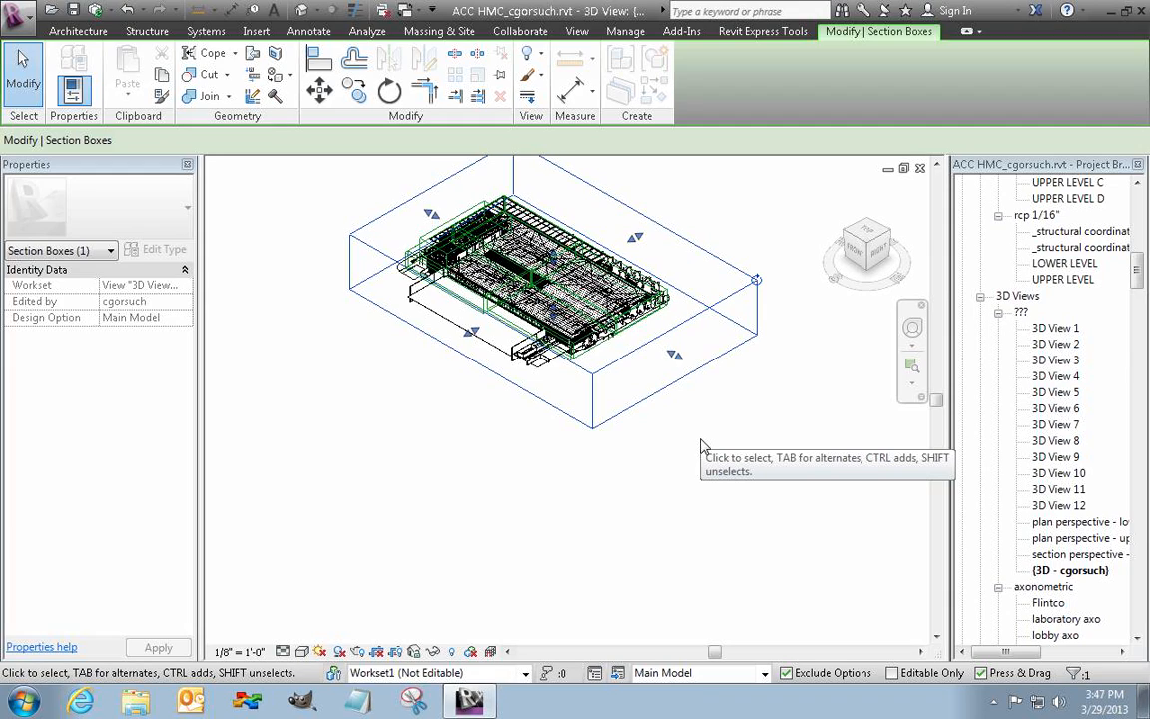
click(756, 426)
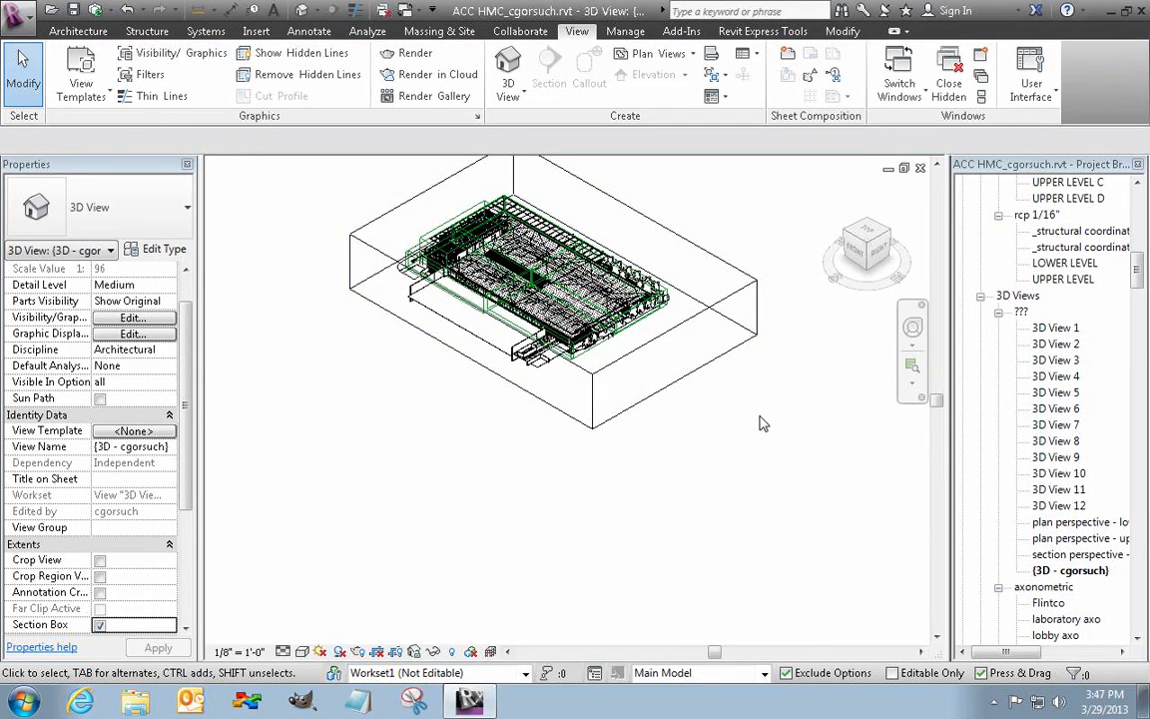
- Select the section box in 3D and switch to the open floor plan, showing the box's full outline around the building
click(717, 365)
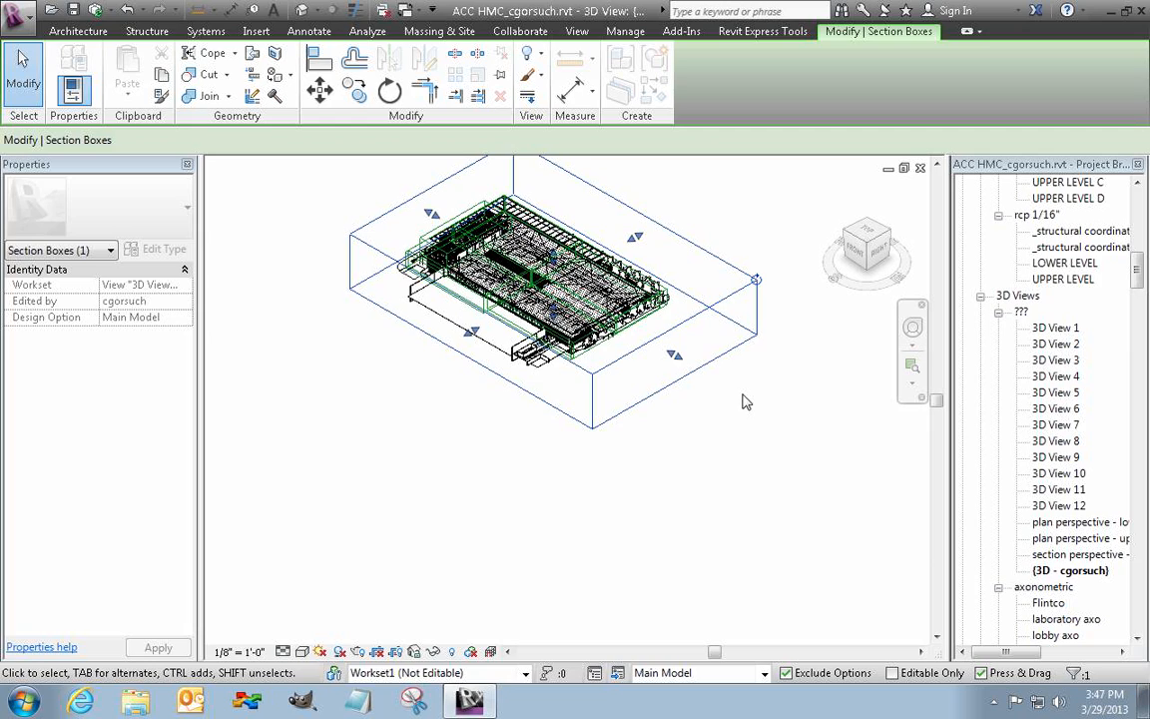
key(ctrl+Tab)
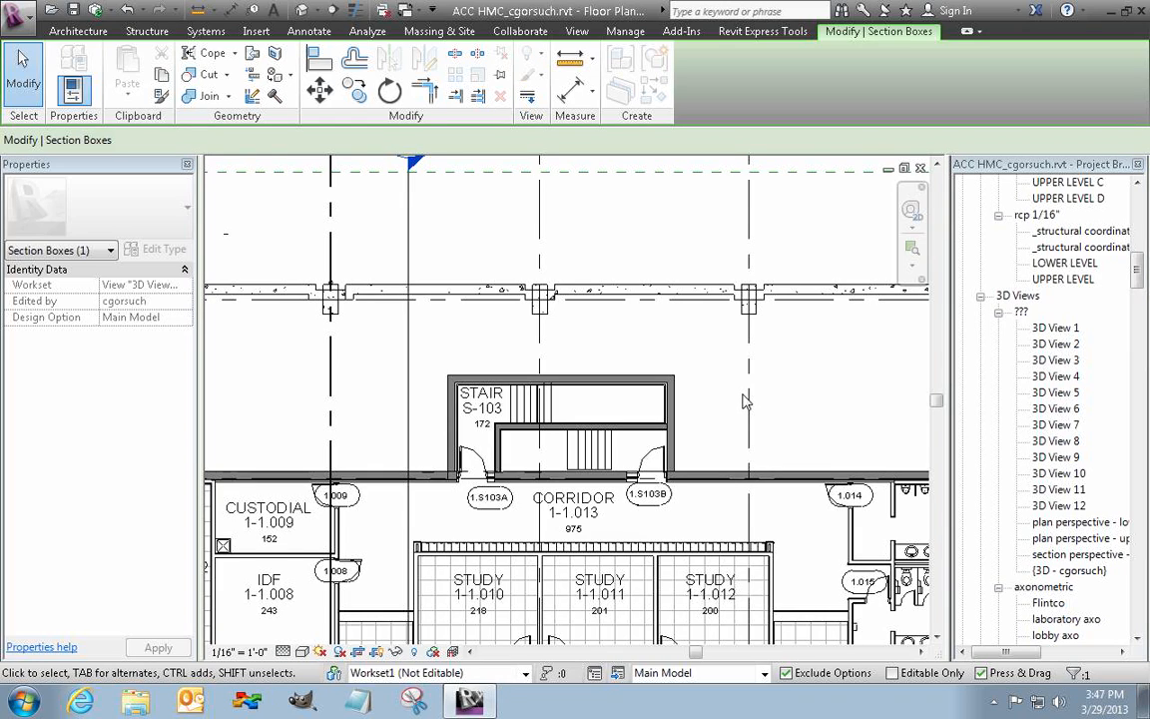
scroll(744, 401, down, 3)
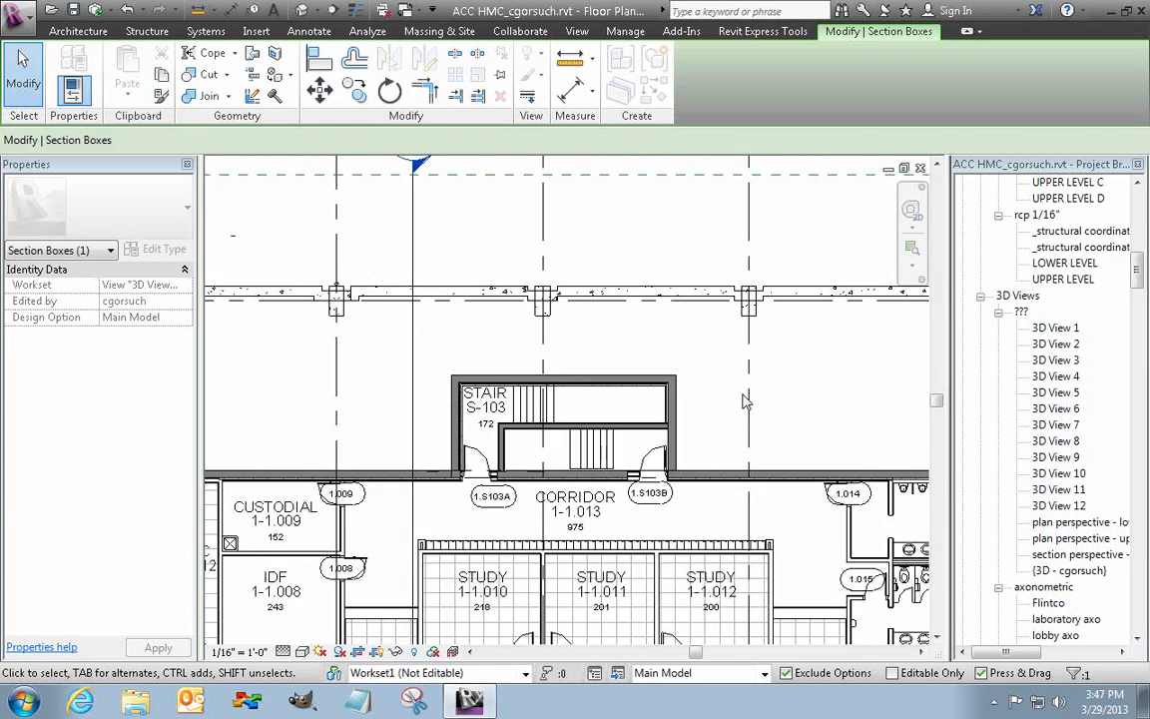
scroll(744, 401, down, 4)
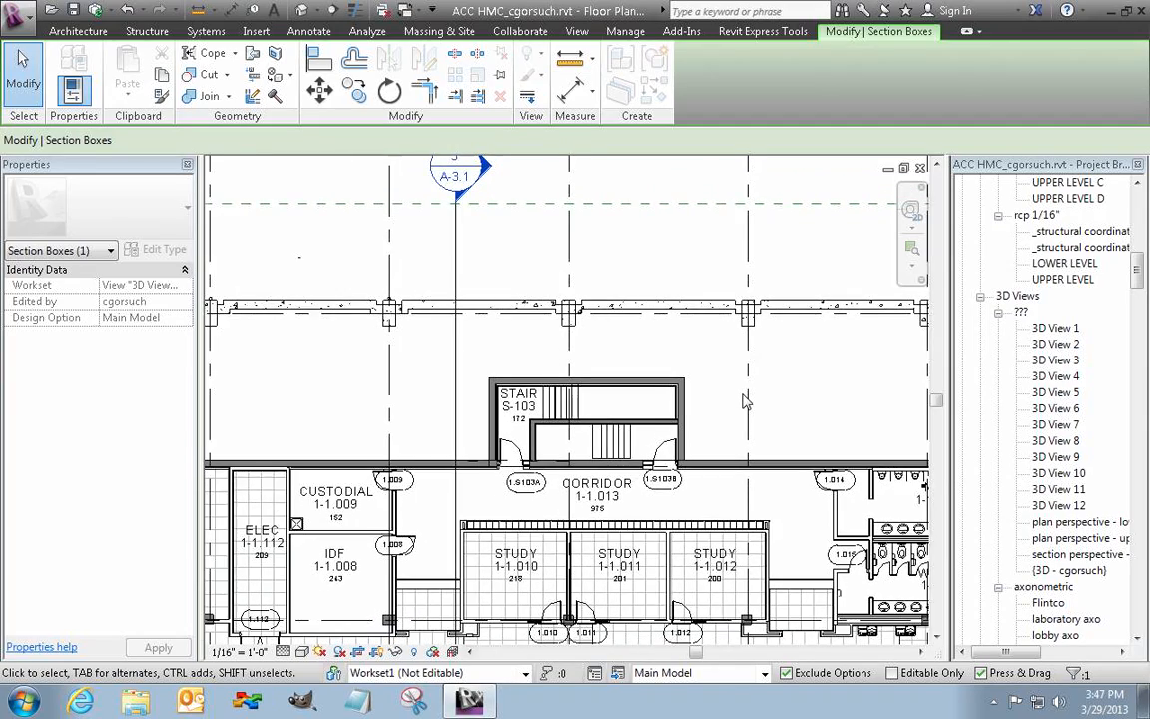
scroll(744, 402, down, 4)
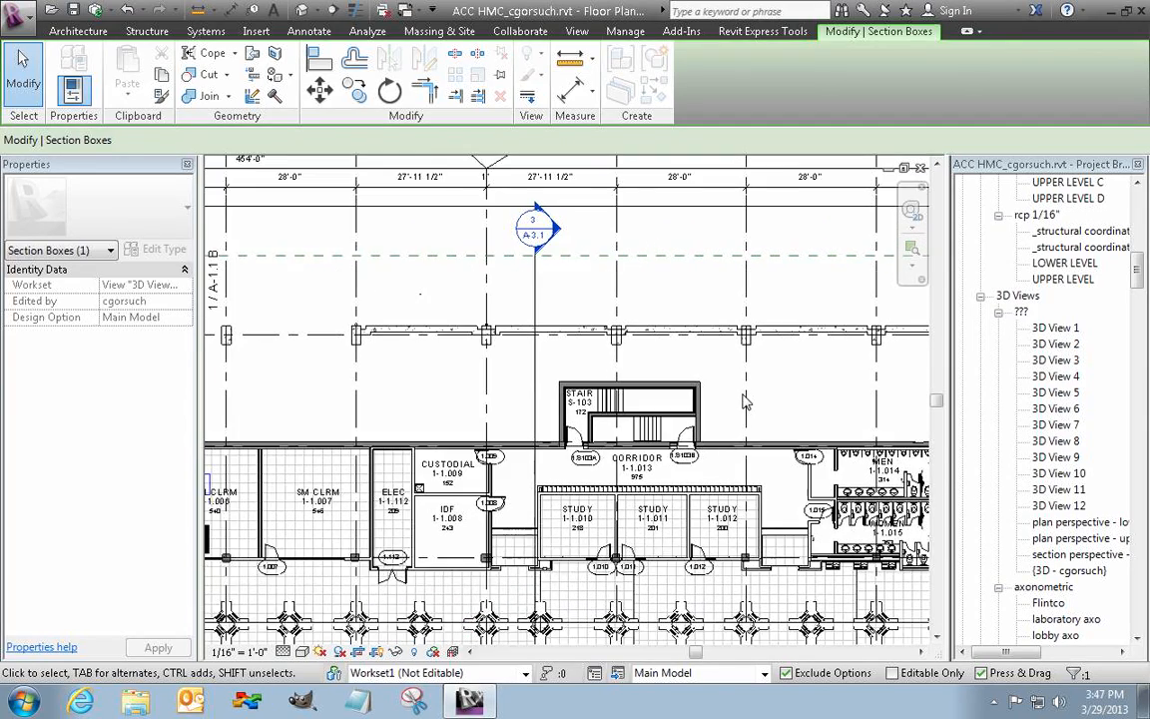
scroll(743, 402, down, 6)
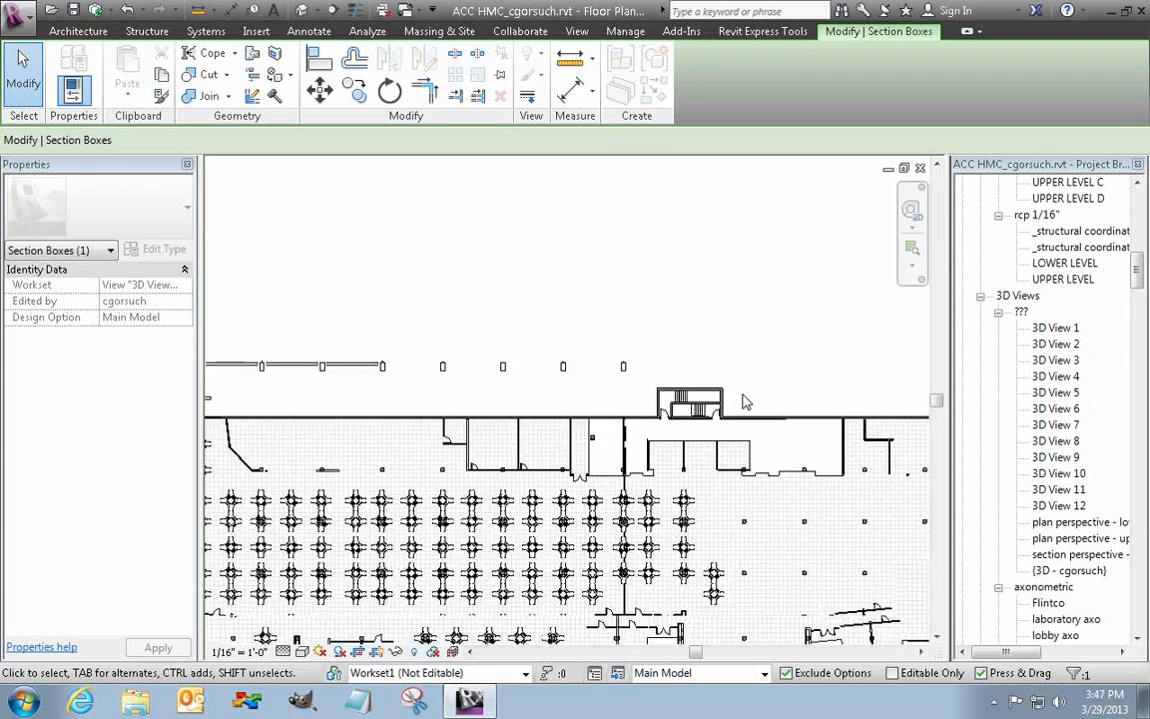
scroll(744, 402, down, 2)
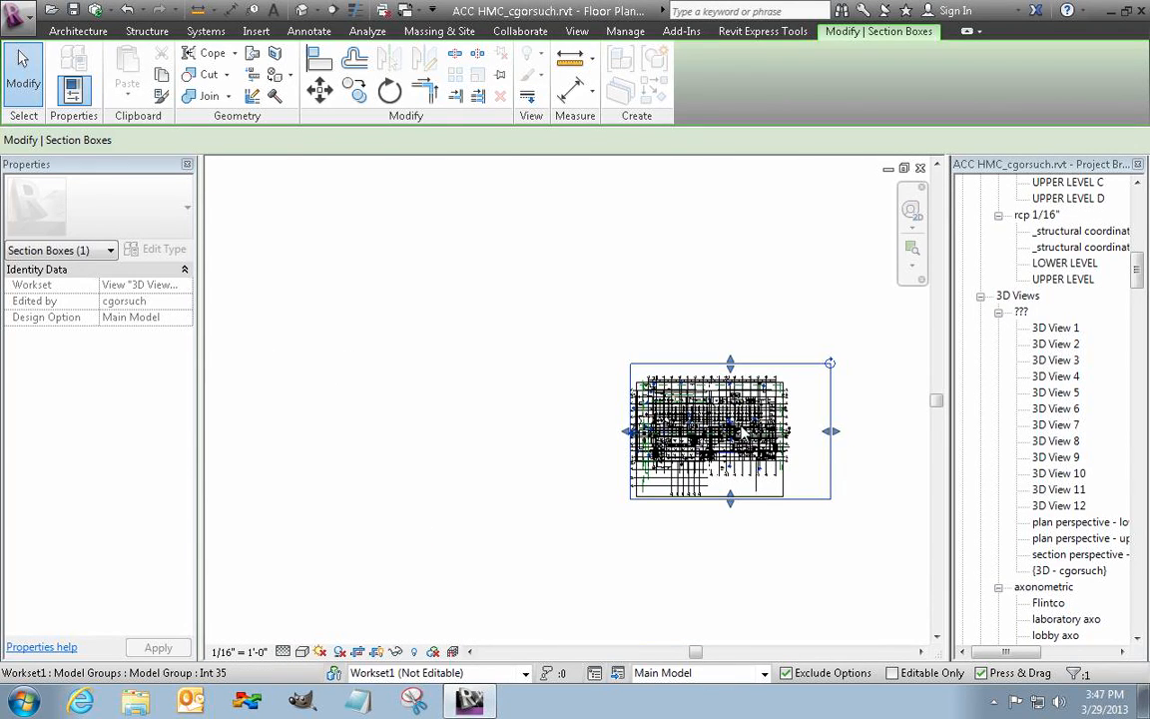
- In the floor plan, shrink the section box on all four sides to a small area around Stair S-103 near grid M
scroll(741, 430, up, 4)
middle_drag(742, 430, 603, 399)
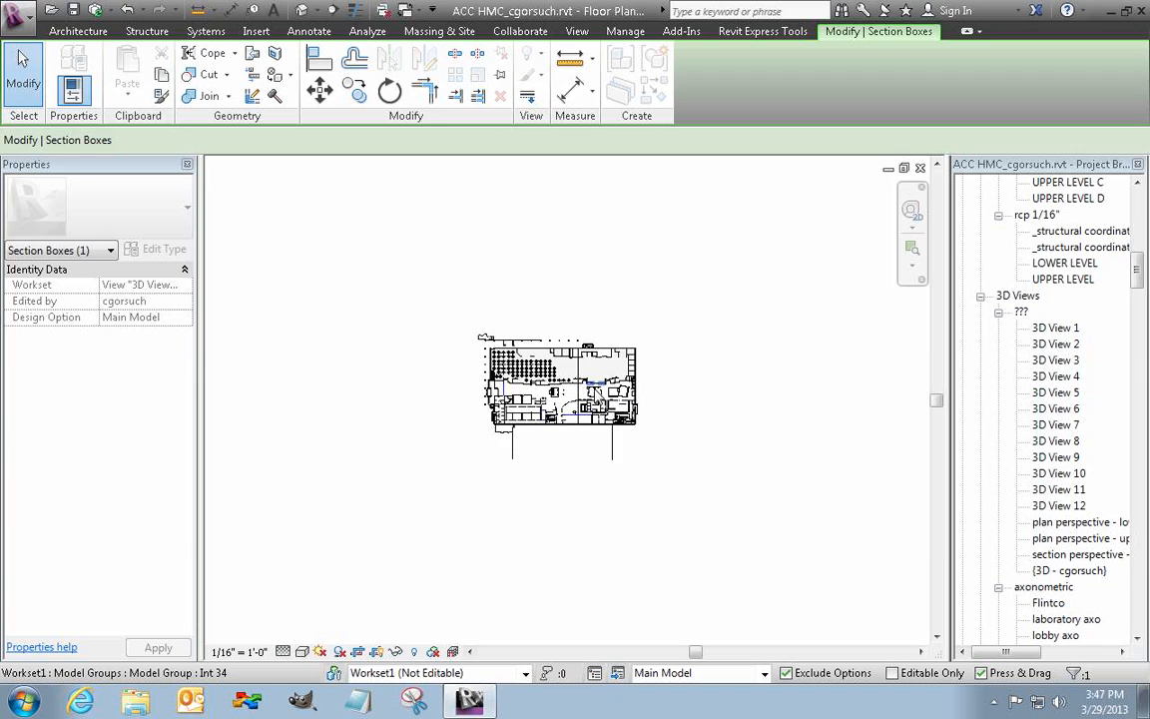
scroll(590, 385, up, 1)
scroll(590, 384, up, 2)
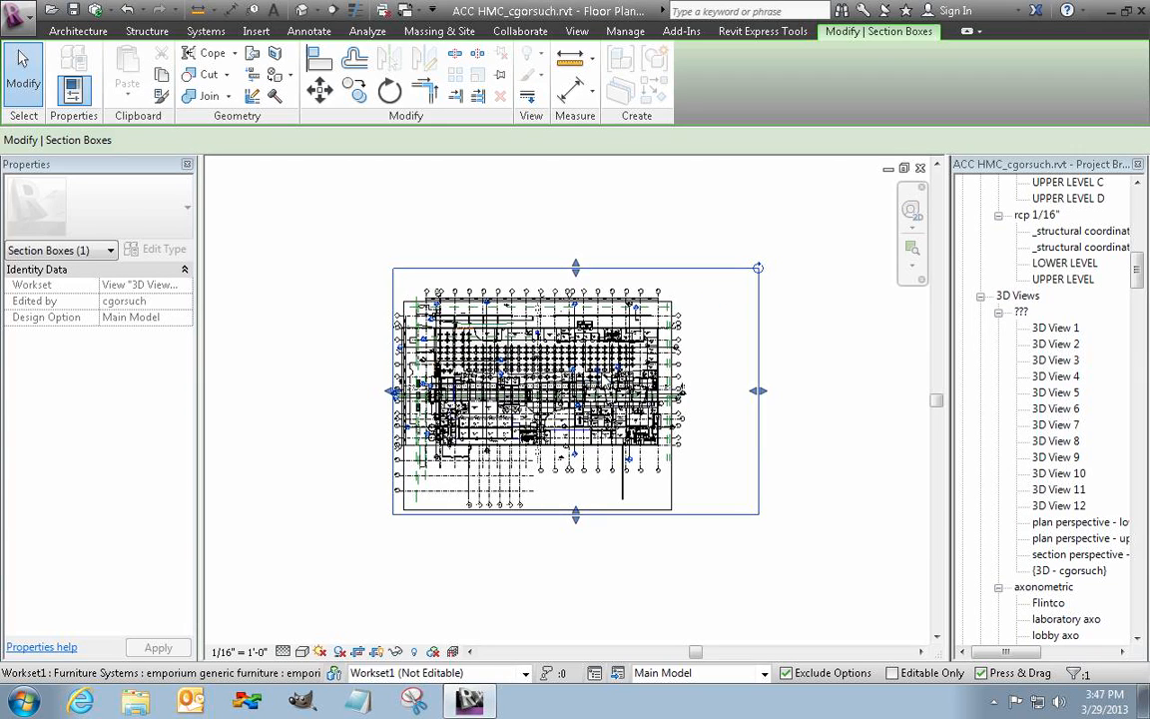
scroll(619, 385, up, 1)
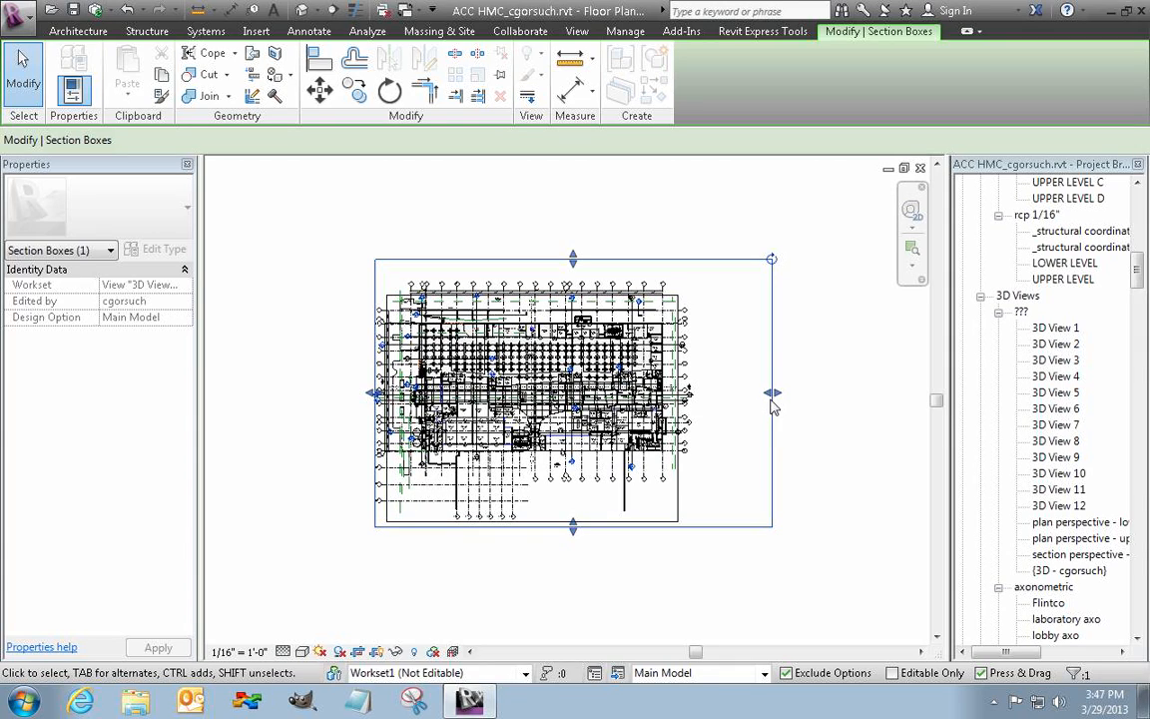
drag(774, 397, 594, 335)
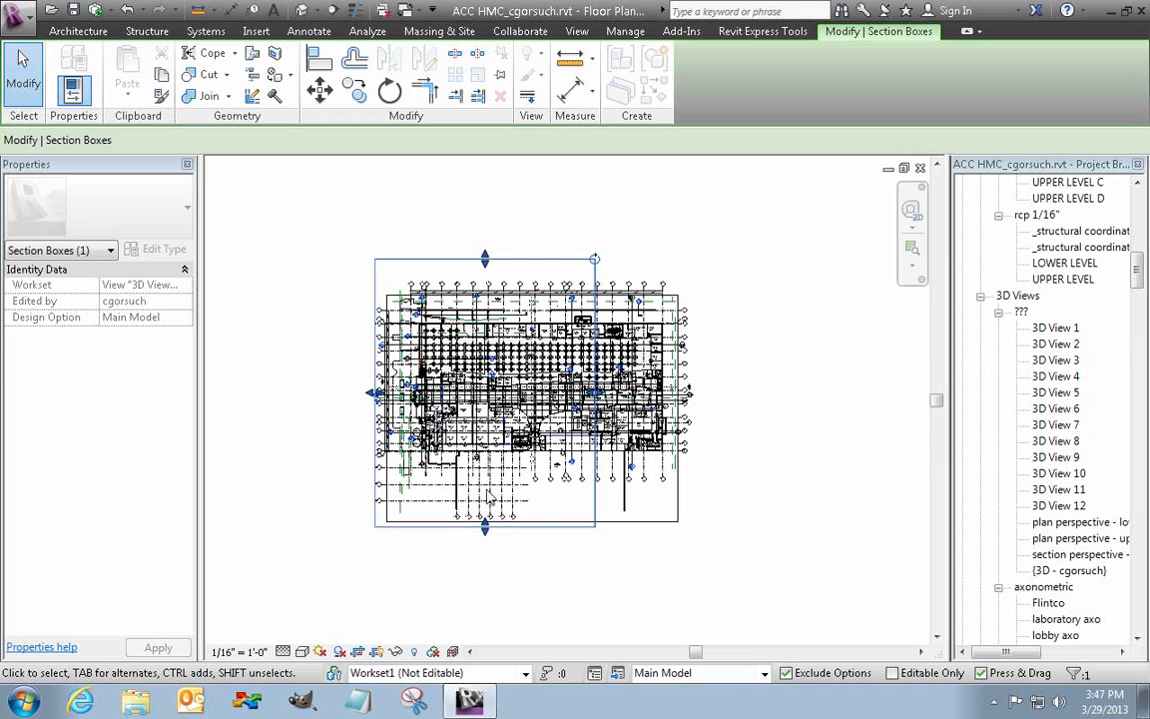
drag(489, 537, 501, 330)
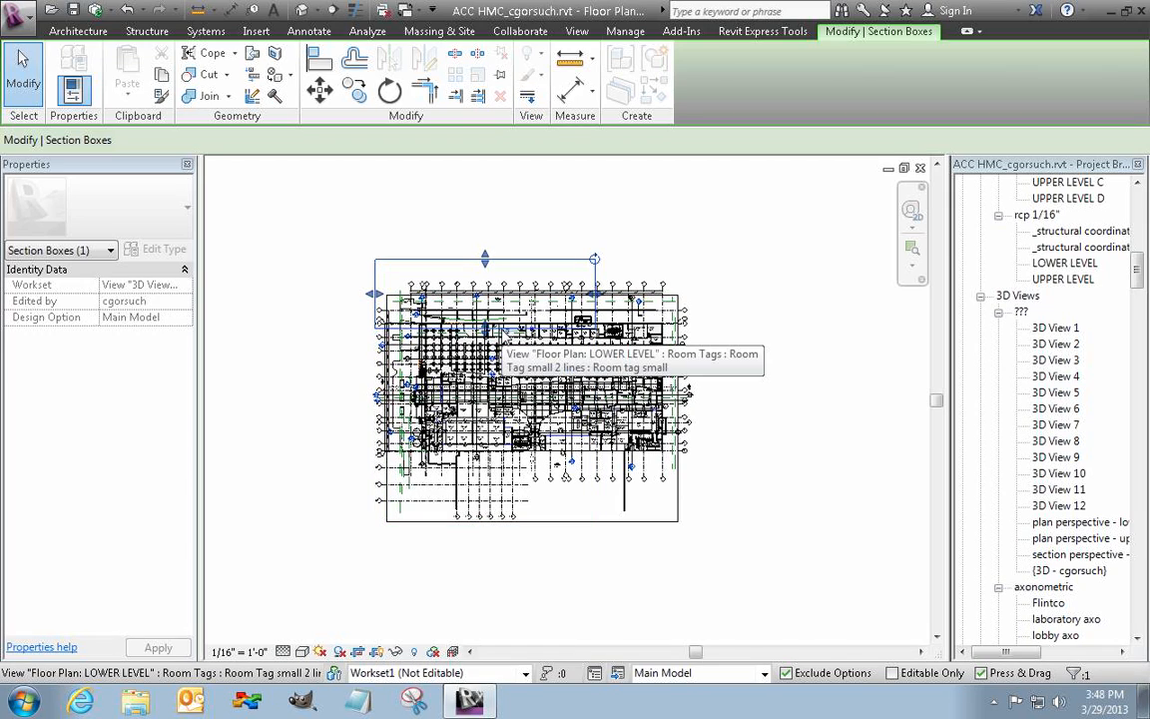
drag(373, 295, 570, 295)
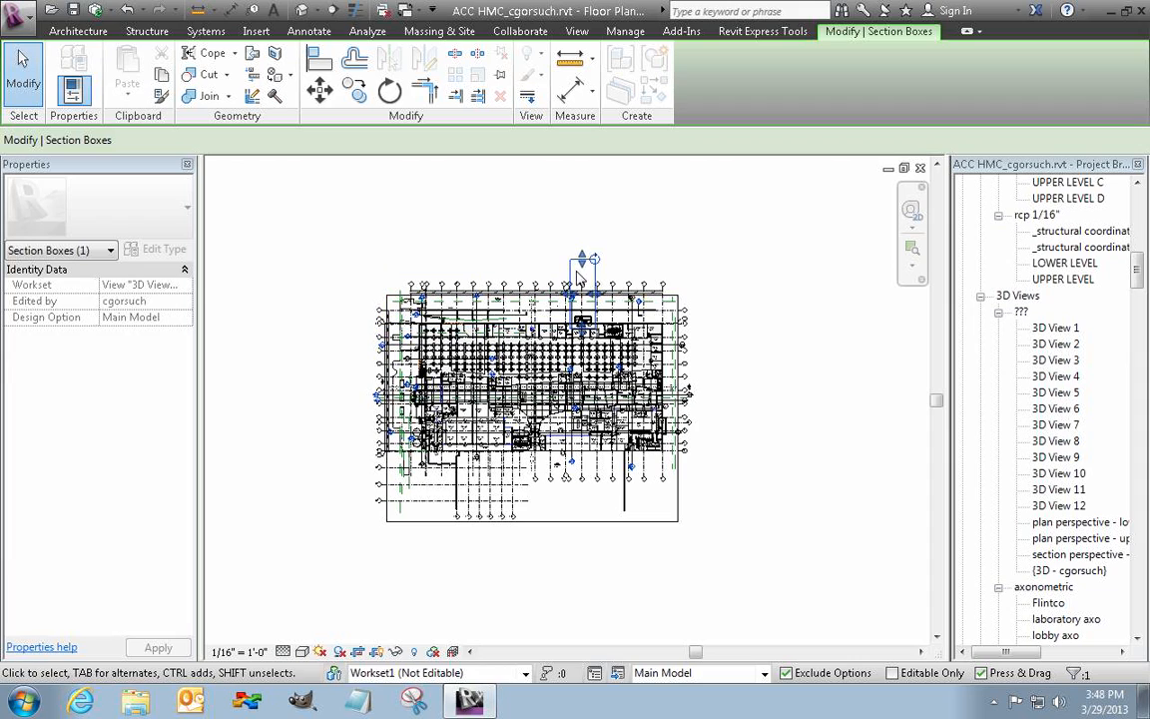
scroll(588, 261, up, 5)
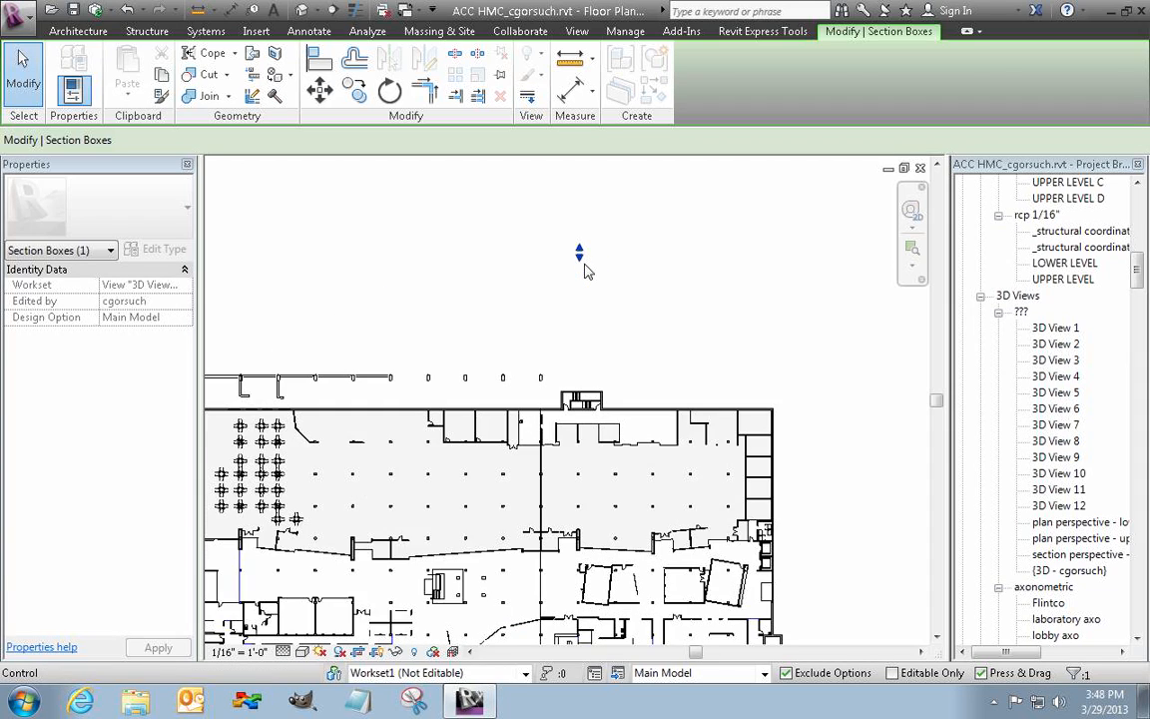
drag(575, 244, 594, 481)
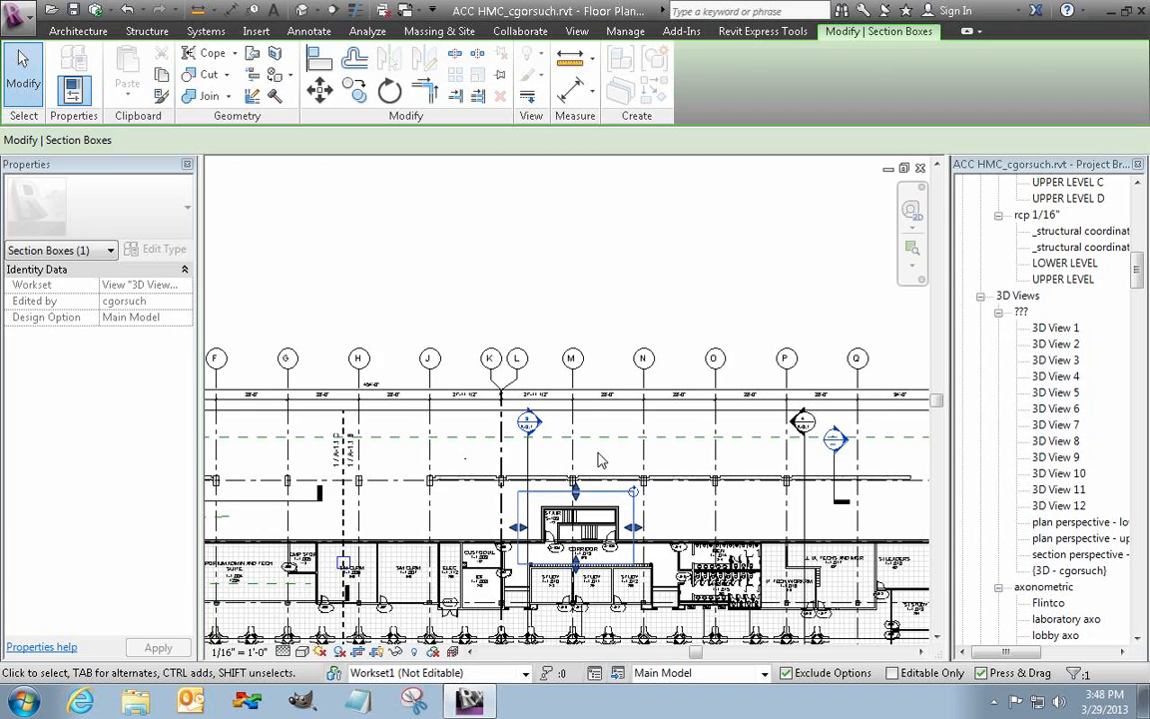
- Return to the 3D view, lower the section box's top face to just above the roof and raise its bottom face to just below the lowest floor
key(ctrl+Tab)
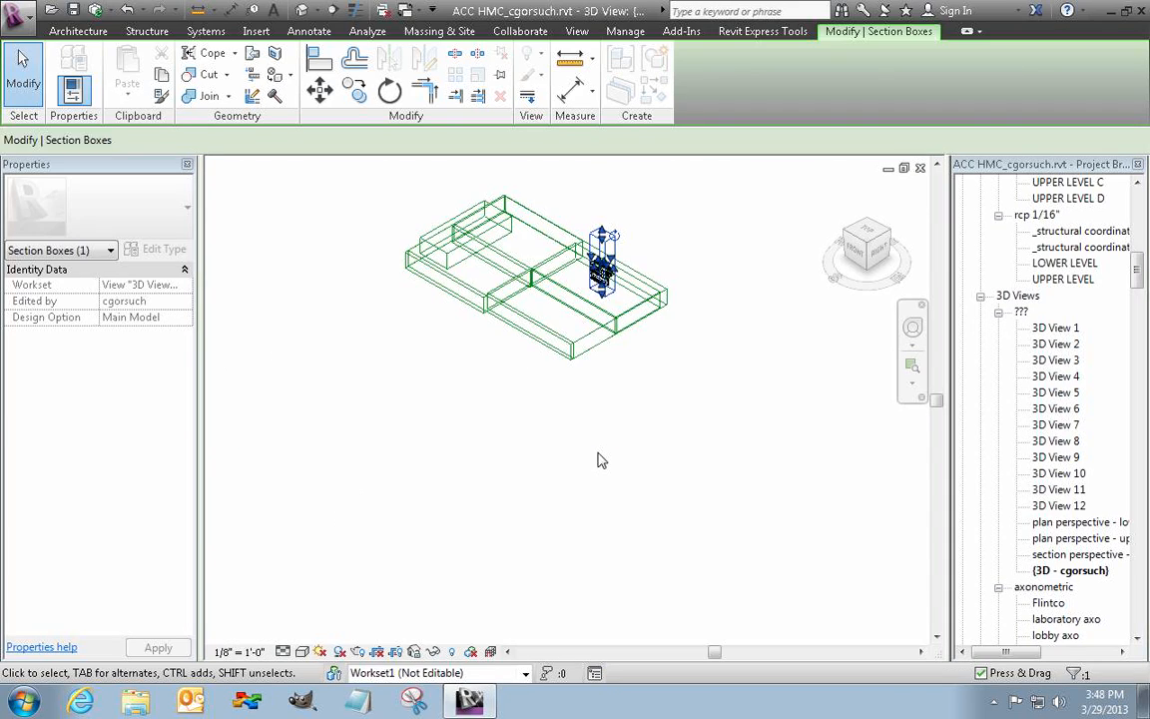
scroll(603, 316, up, 5)
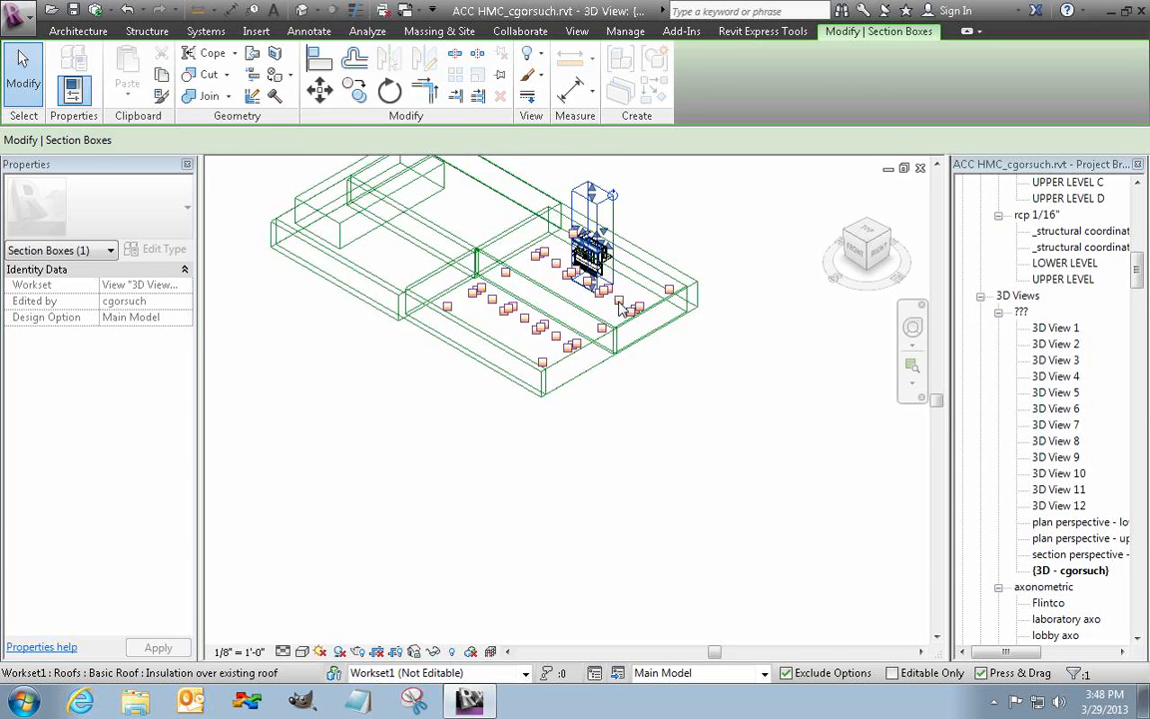
scroll(638, 454, up, 5)
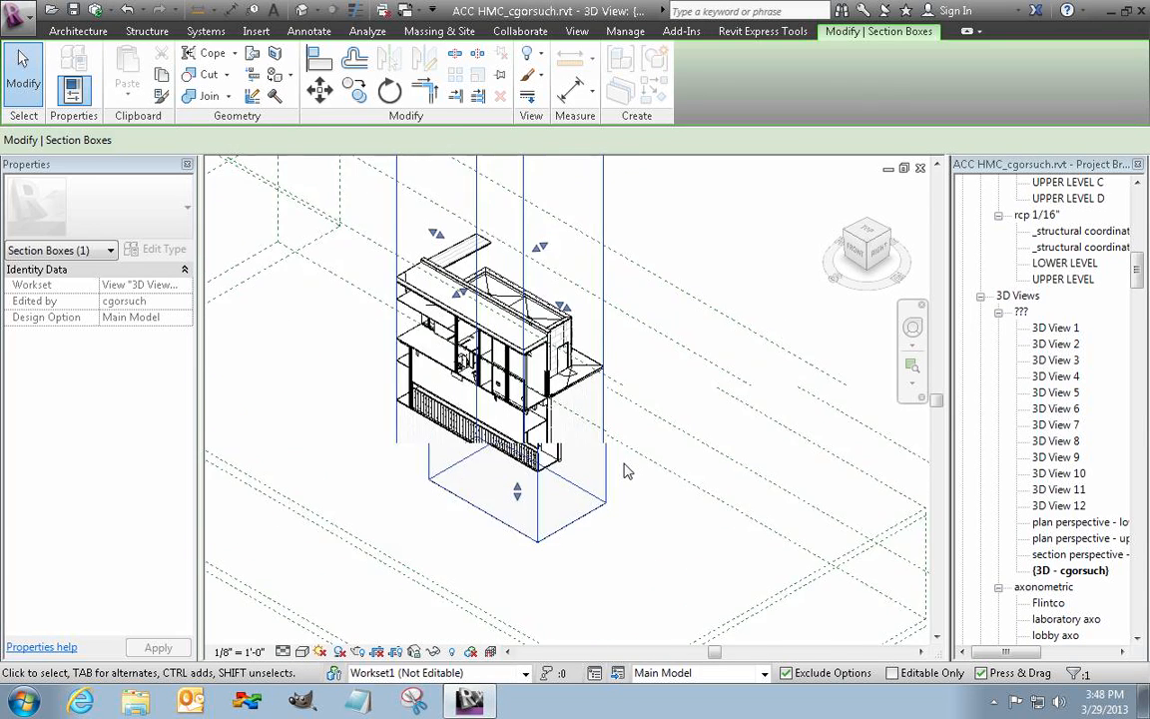
middle_drag(656, 535, 654, 584)
drag(527, 199, 506, 407)
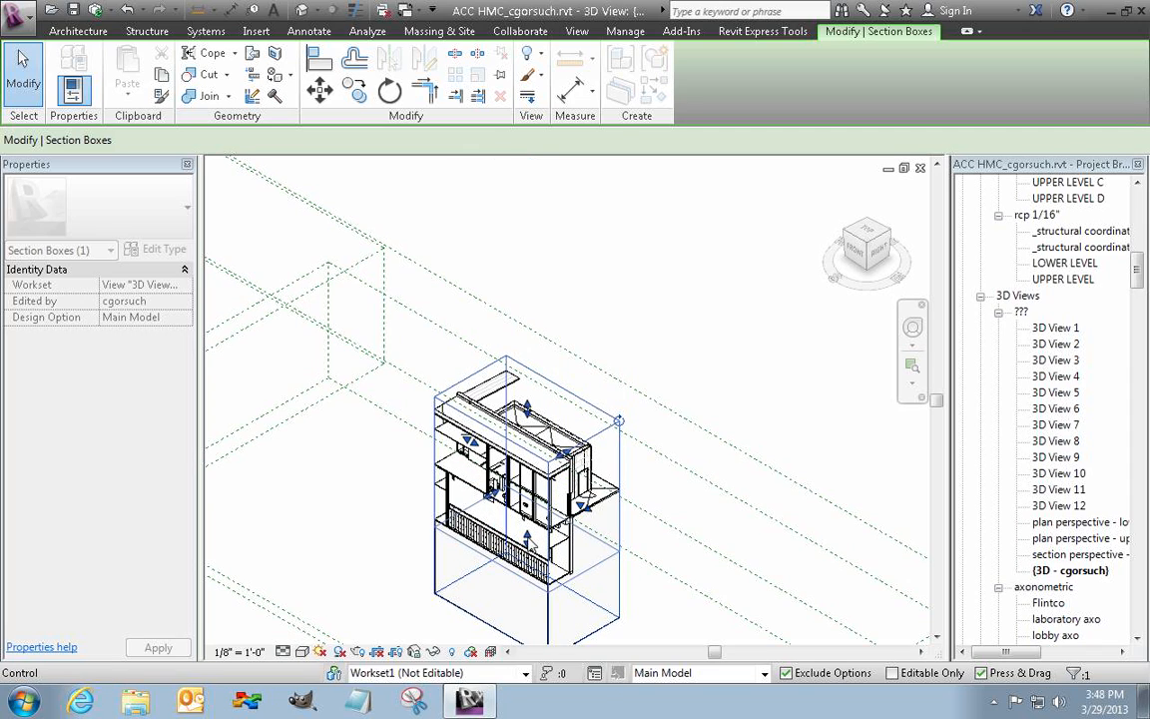
scroll(527, 539, up, 5)
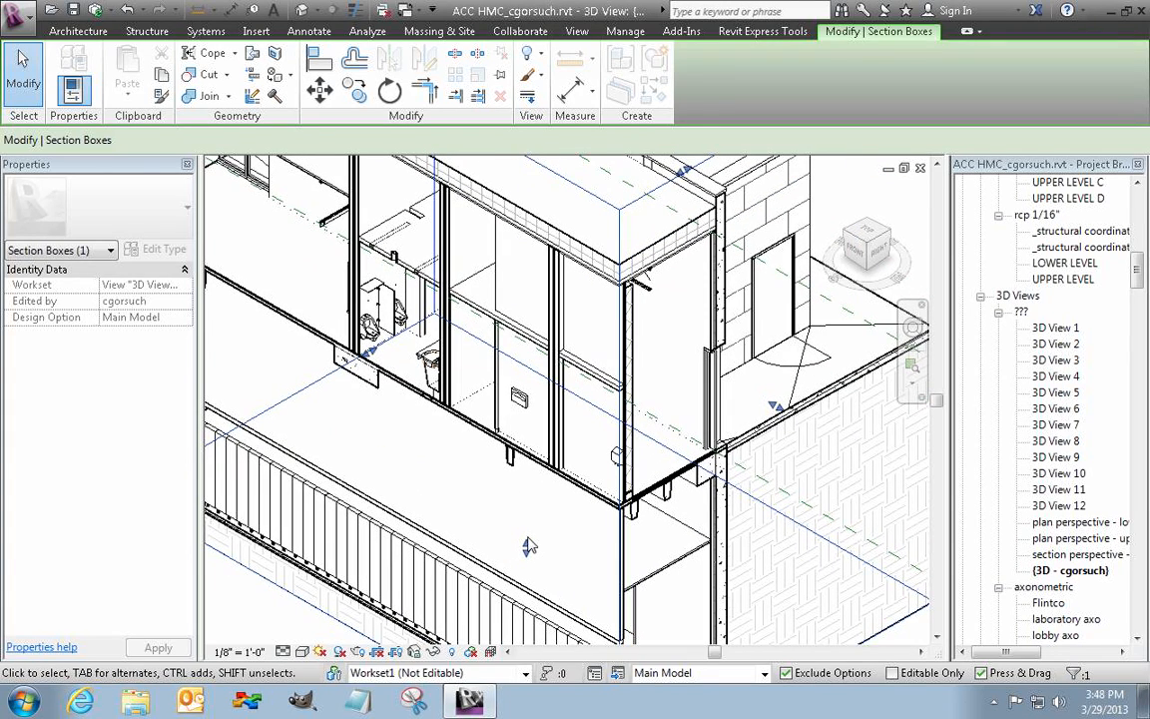
scroll(778, 402, down, 2)
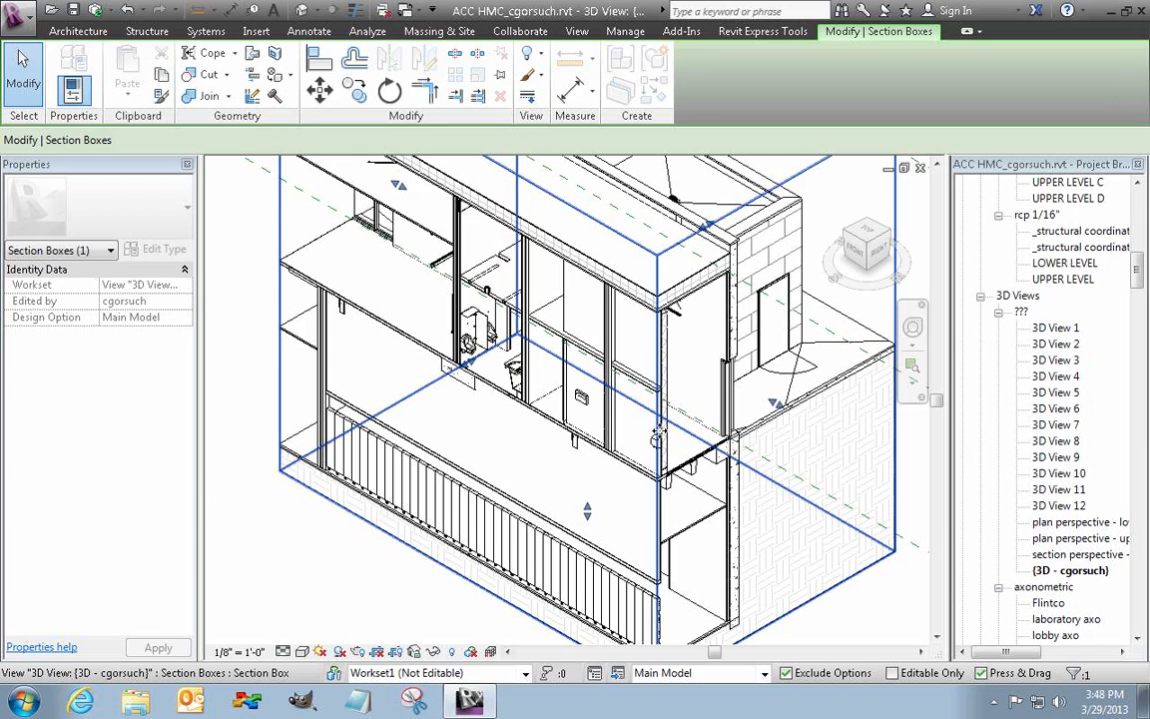
- Tighten all four sides of the section box in the floor plan to just outside the Stair S-103 walls and show the cut in 3D
key(ctrl+Tab)
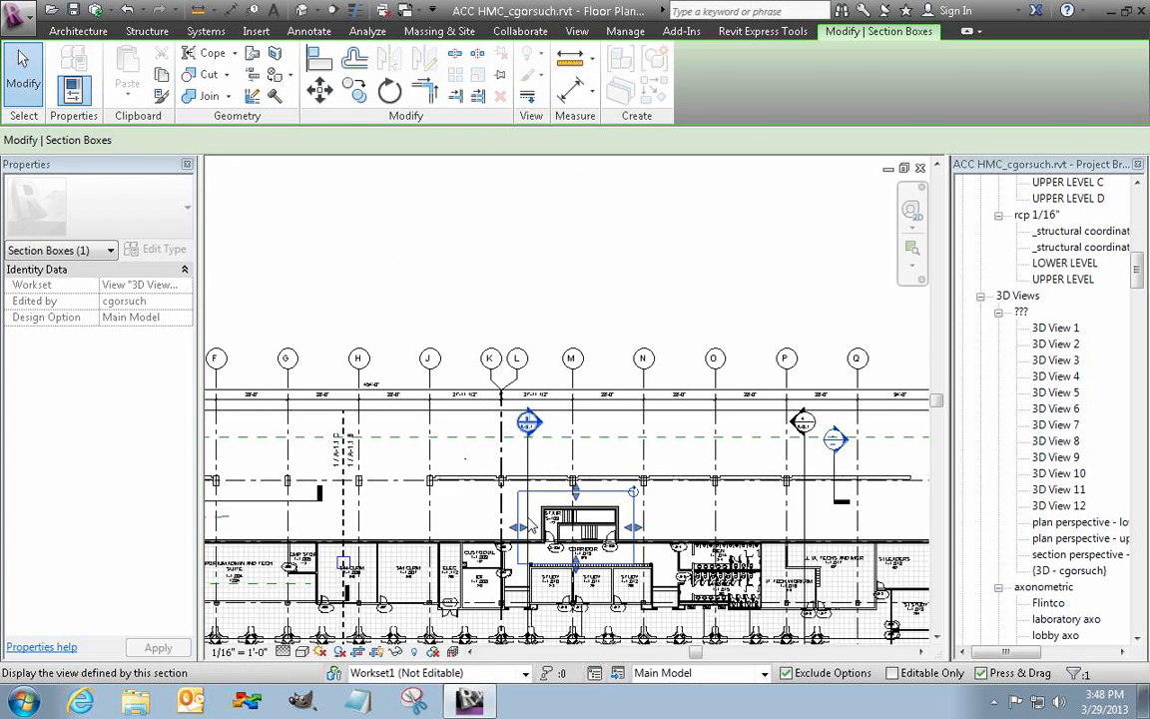
scroll(554, 561, up, 5)
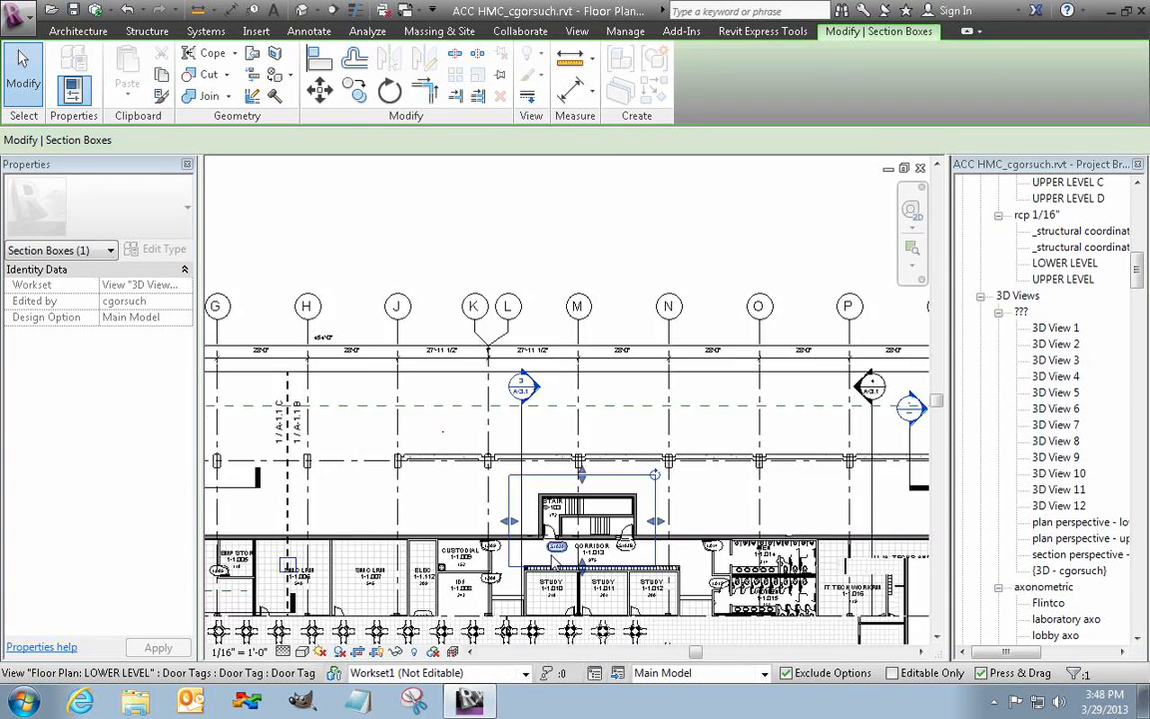
scroll(601, 569, up, 2)
middle_drag(603, 569, 512, 478)
scroll(514, 487, up, 2)
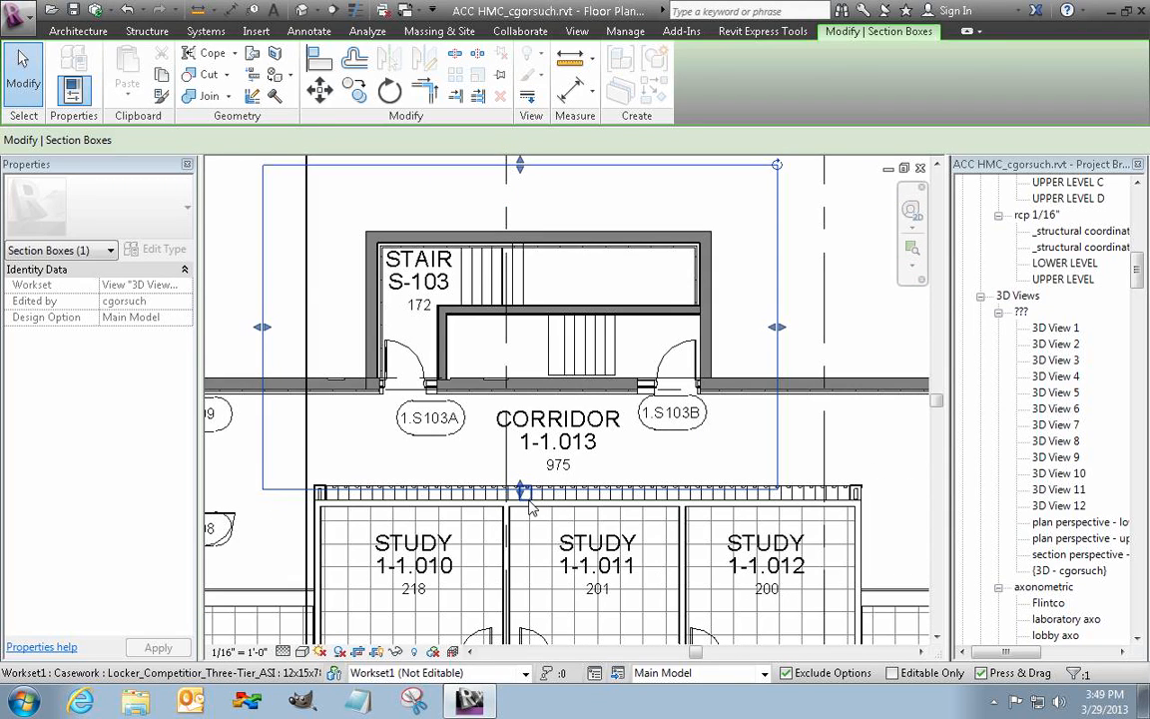
drag(519, 474, 388, 382)
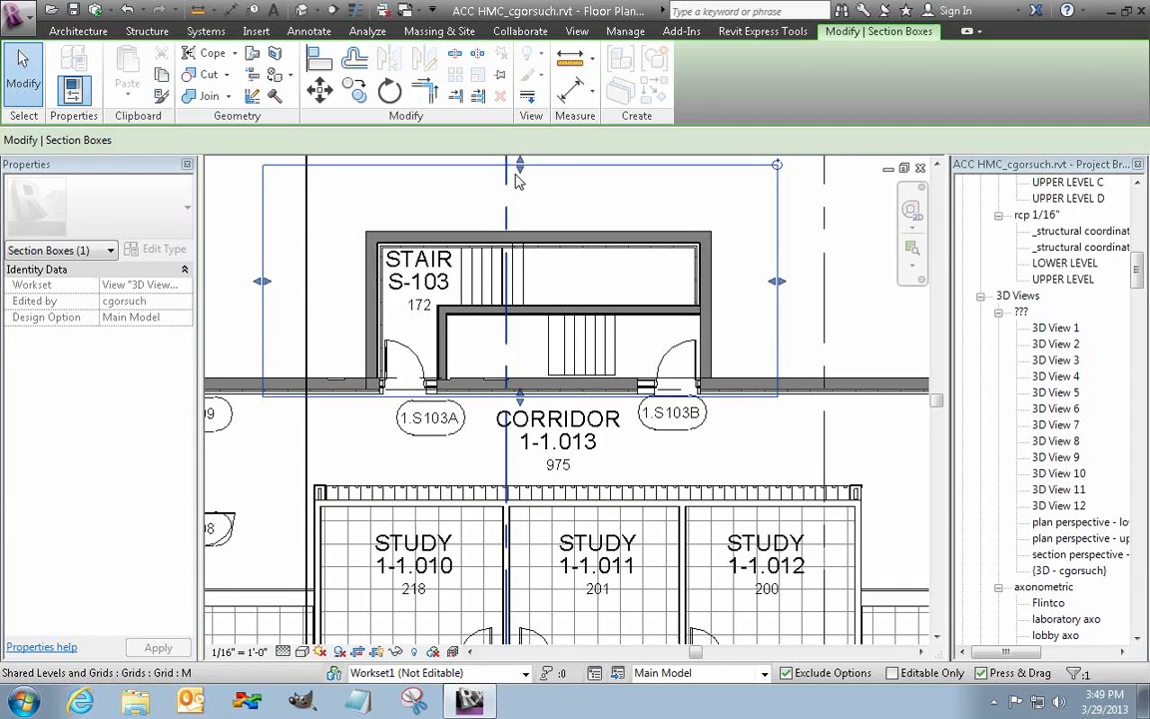
drag(520, 166, 515, 221)
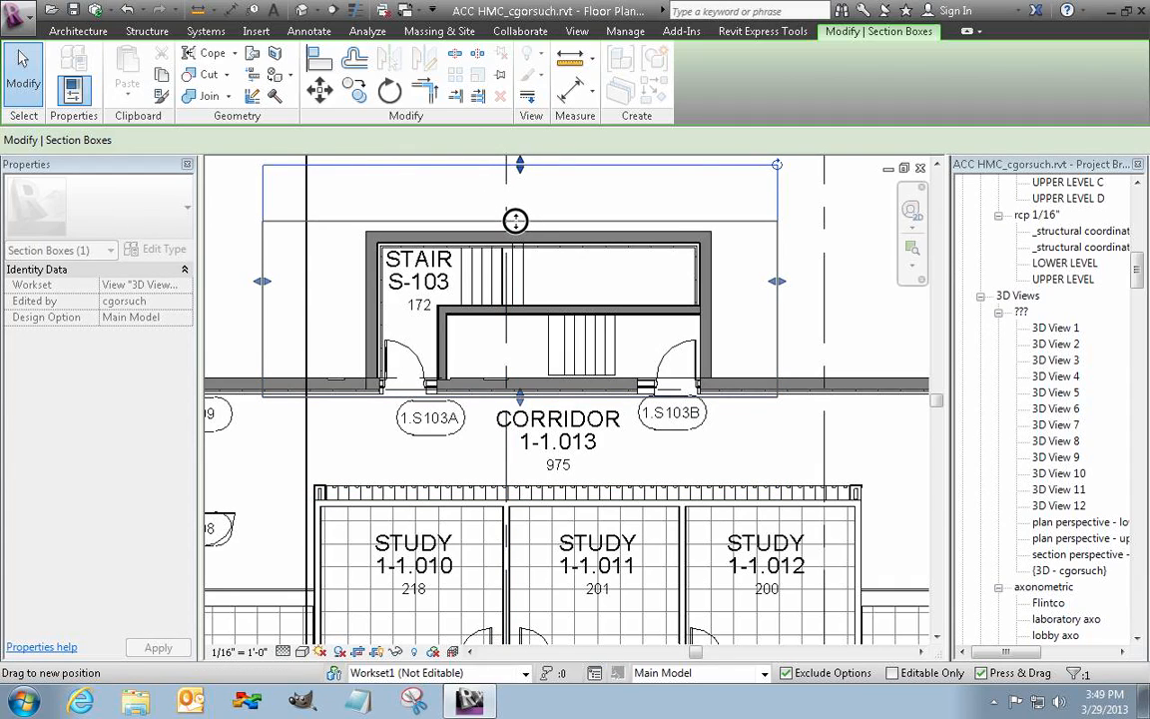
drag(778, 312, 720, 305)
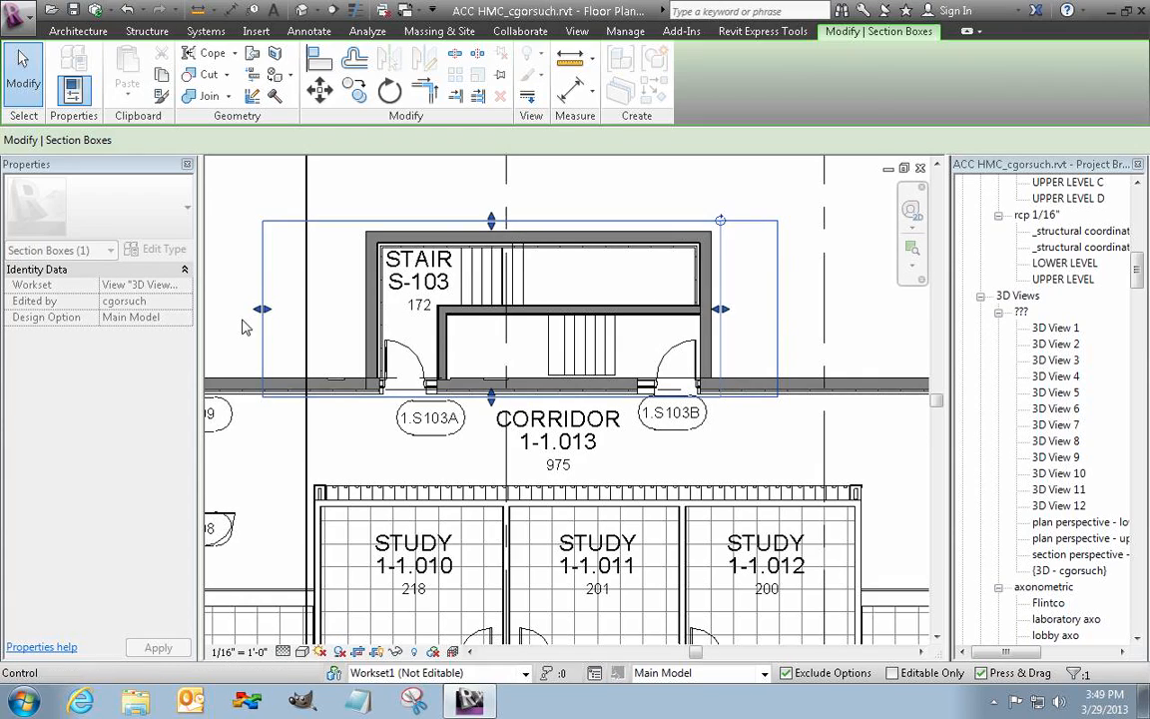
drag(262, 309, 358, 317)
key(ctrl+Tab)
middle_drag(358, 502, 293, 534)
scroll(472, 482, down, 3)
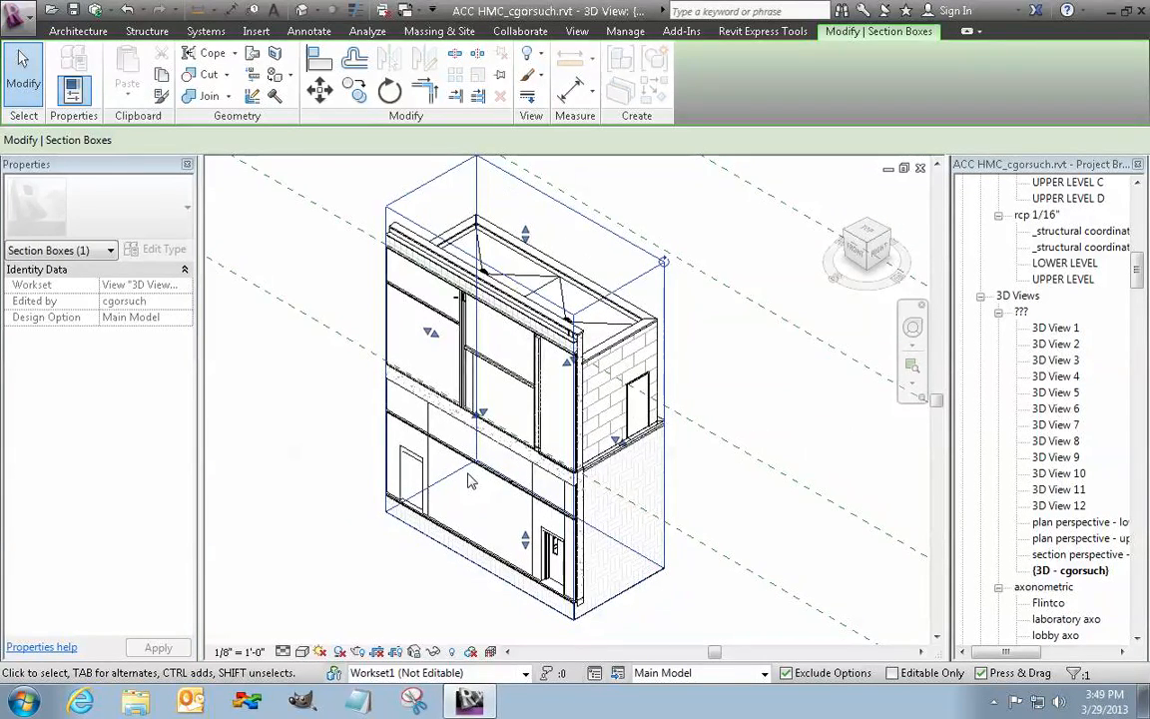
- Go back to the floor plan and move all four sides of the section box inward to the inner faces of the Stair S-103 walls
key(ctrl+Tab)
scroll(579, 347, up, 1)
scroll(536, 404, up, 4)
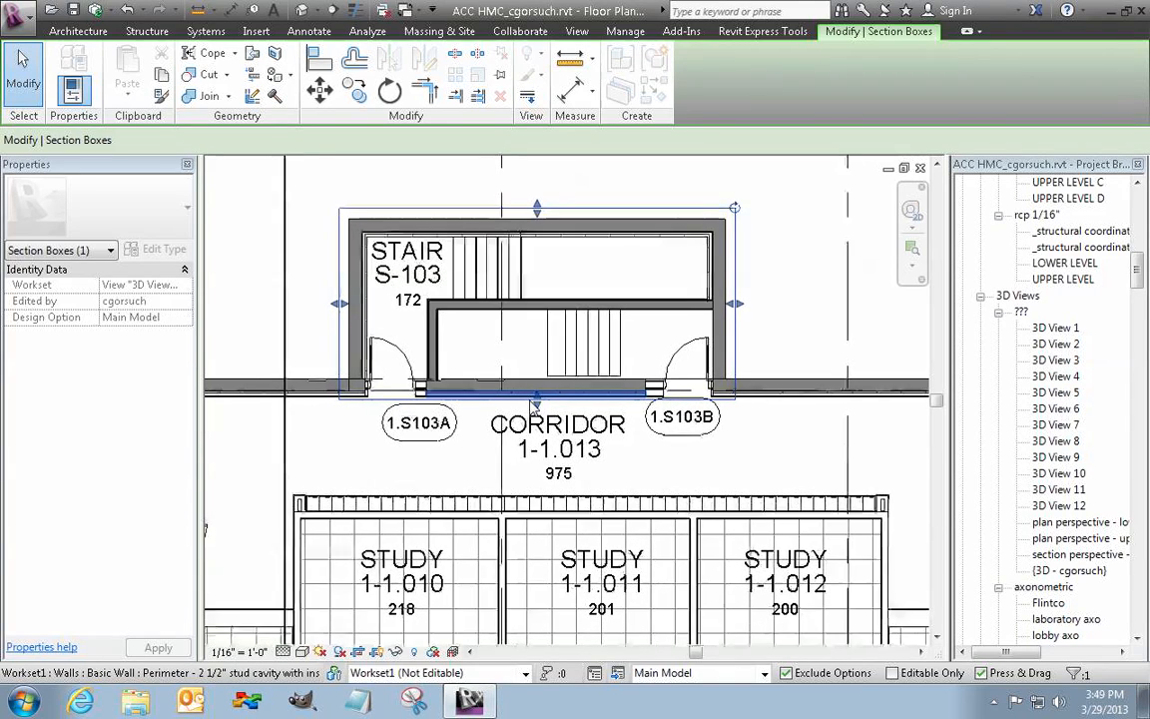
drag(545, 401, 553, 355)
middle_drag(391, 441, 168, 638)
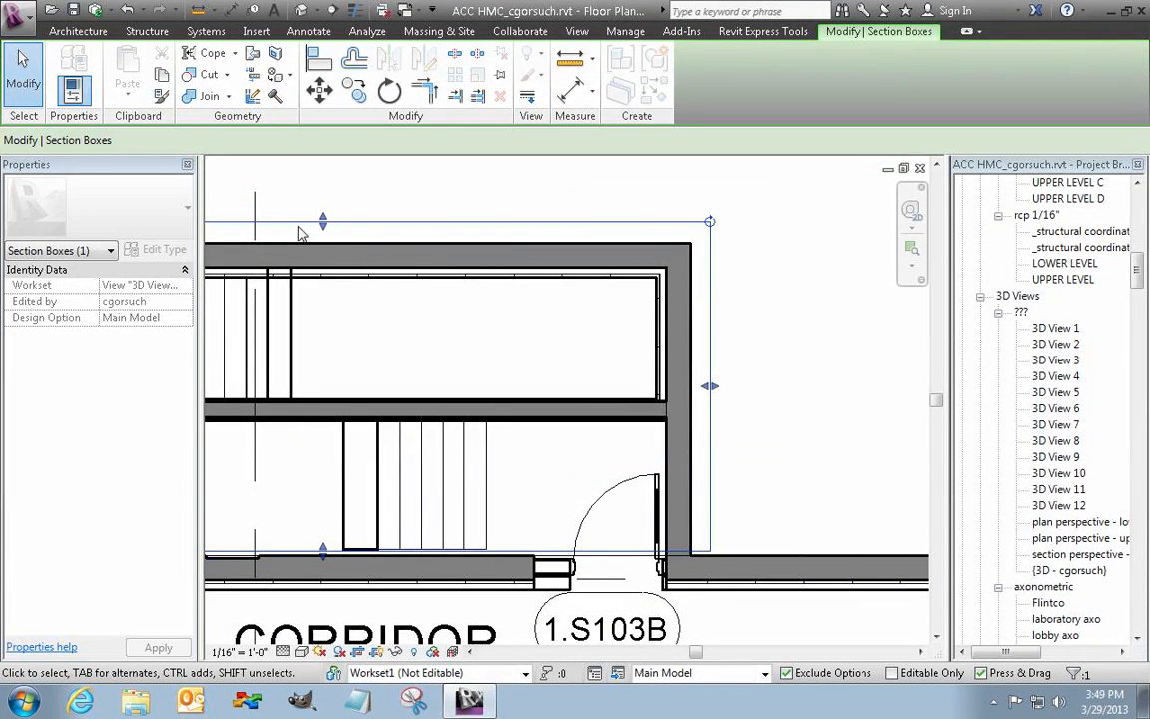
drag(323, 224, 316, 270)
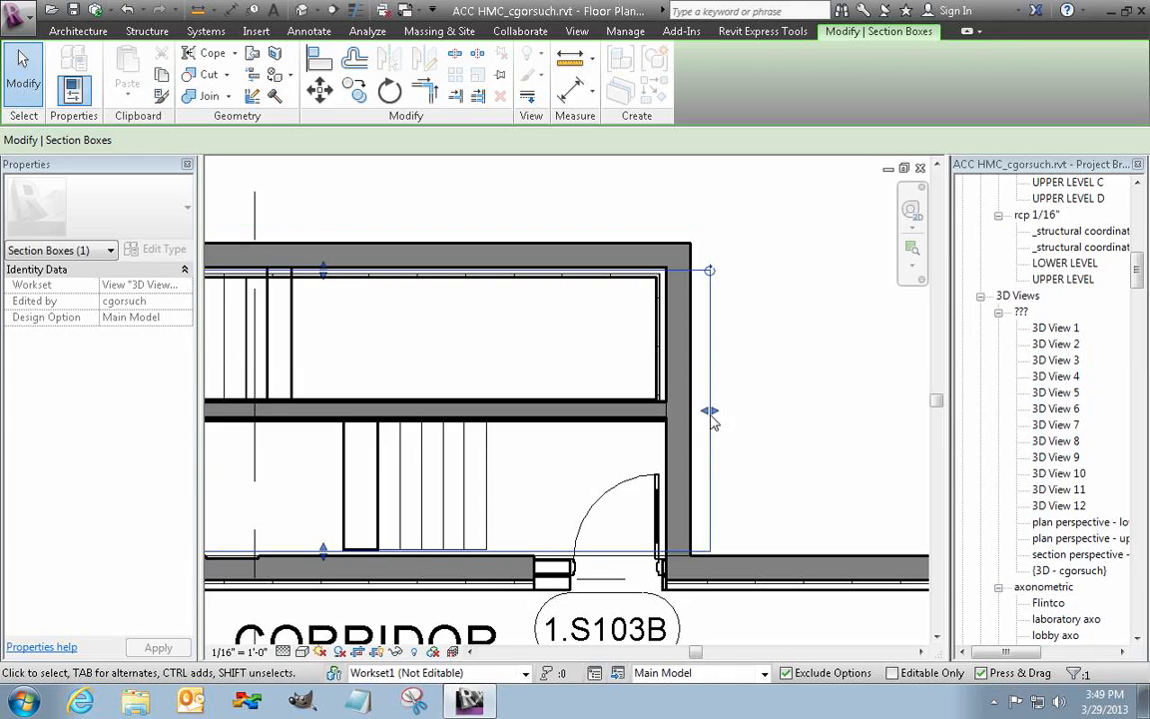
drag(711, 410, 661, 408)
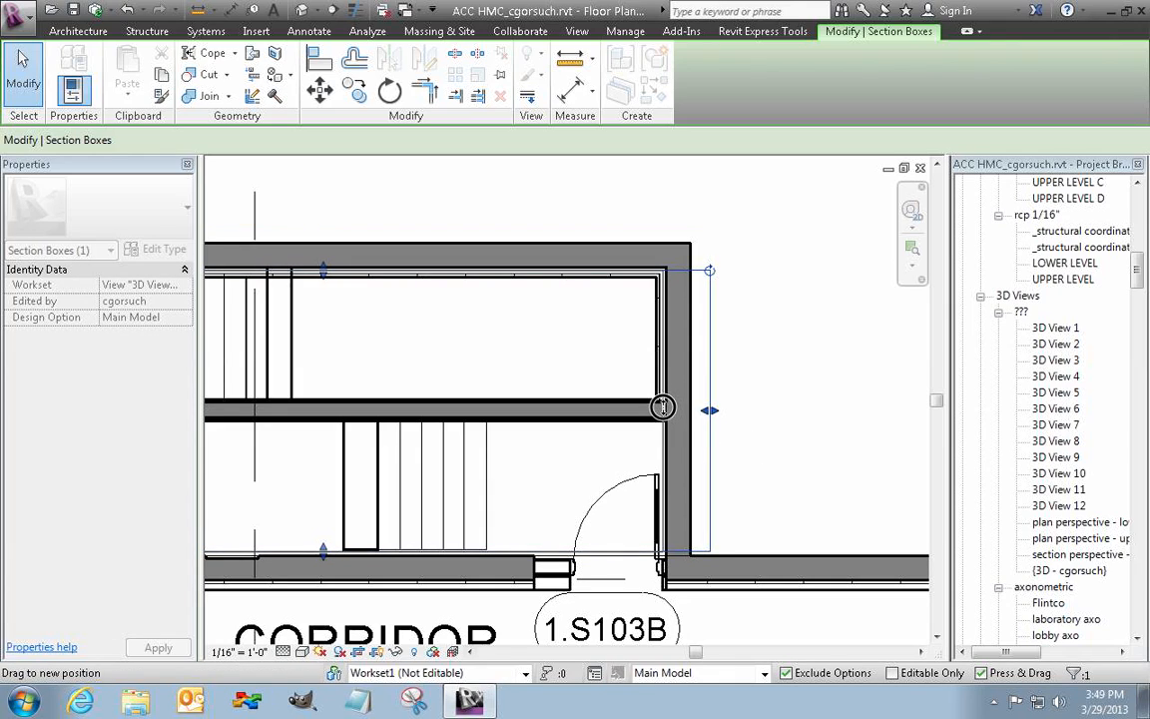
middle_drag(603, 448, 893, 484)
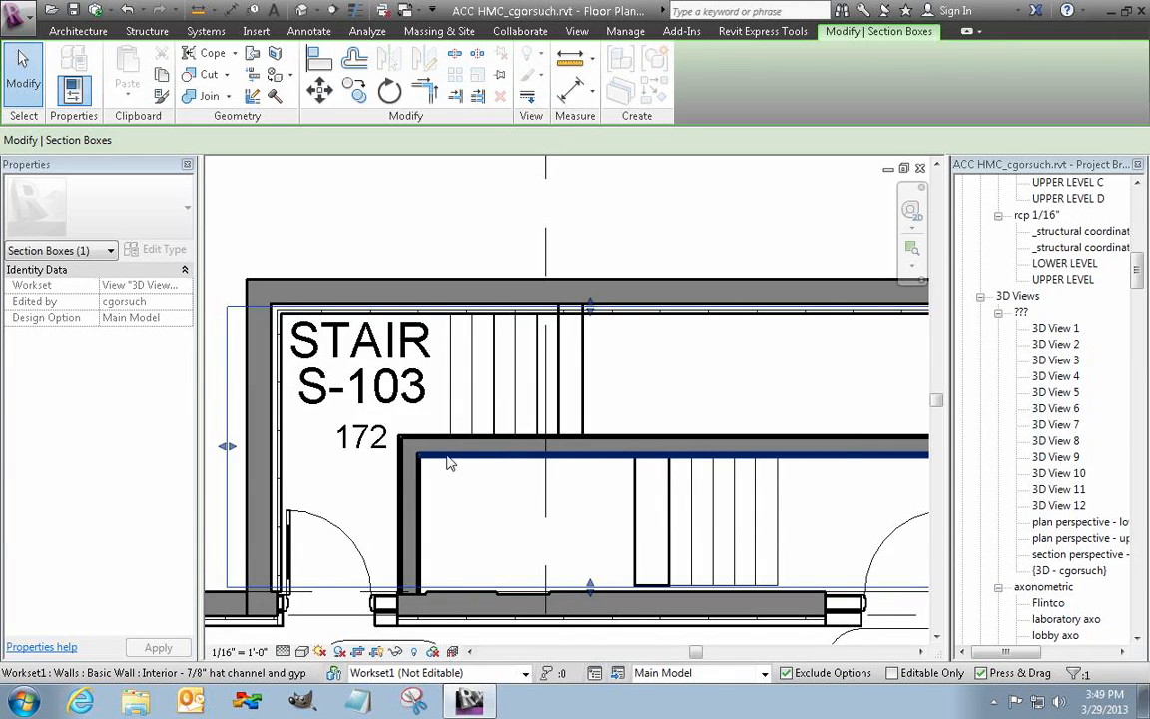
drag(227, 446, 281, 451)
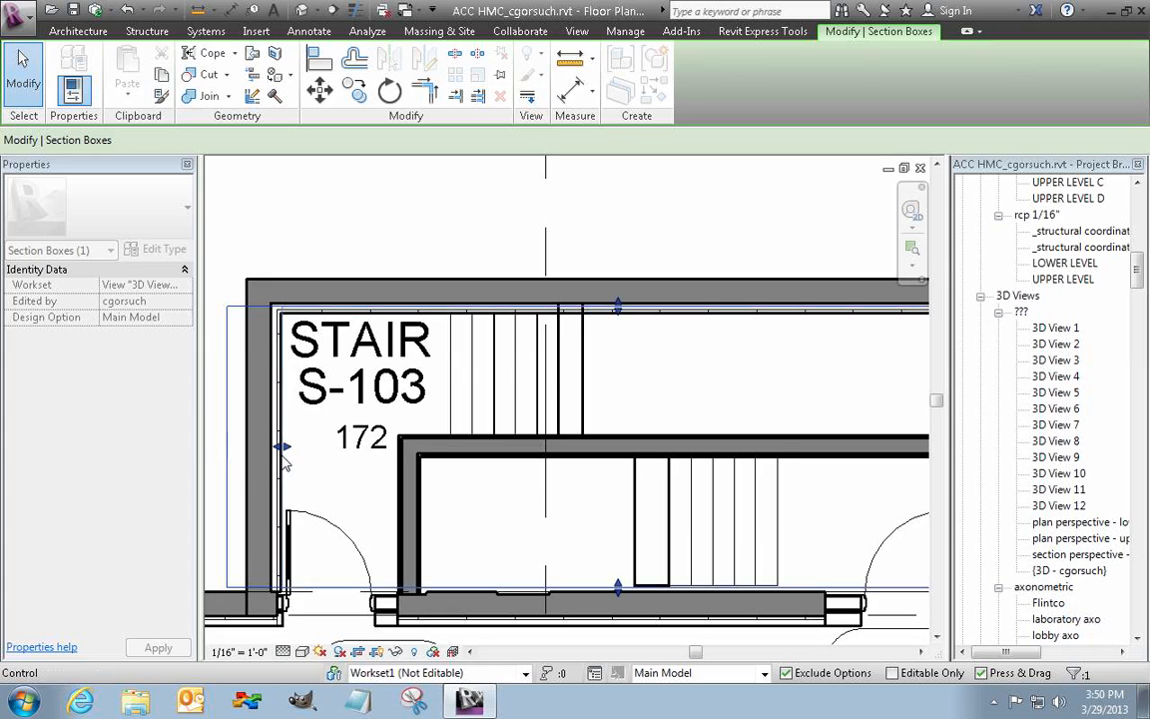
- Move the section box side at the stair's exterior long wall slightly further inward, return to the 3D view and deselect the box
scroll(281, 452, up, 3)
scroll(288, 365, up, 4)
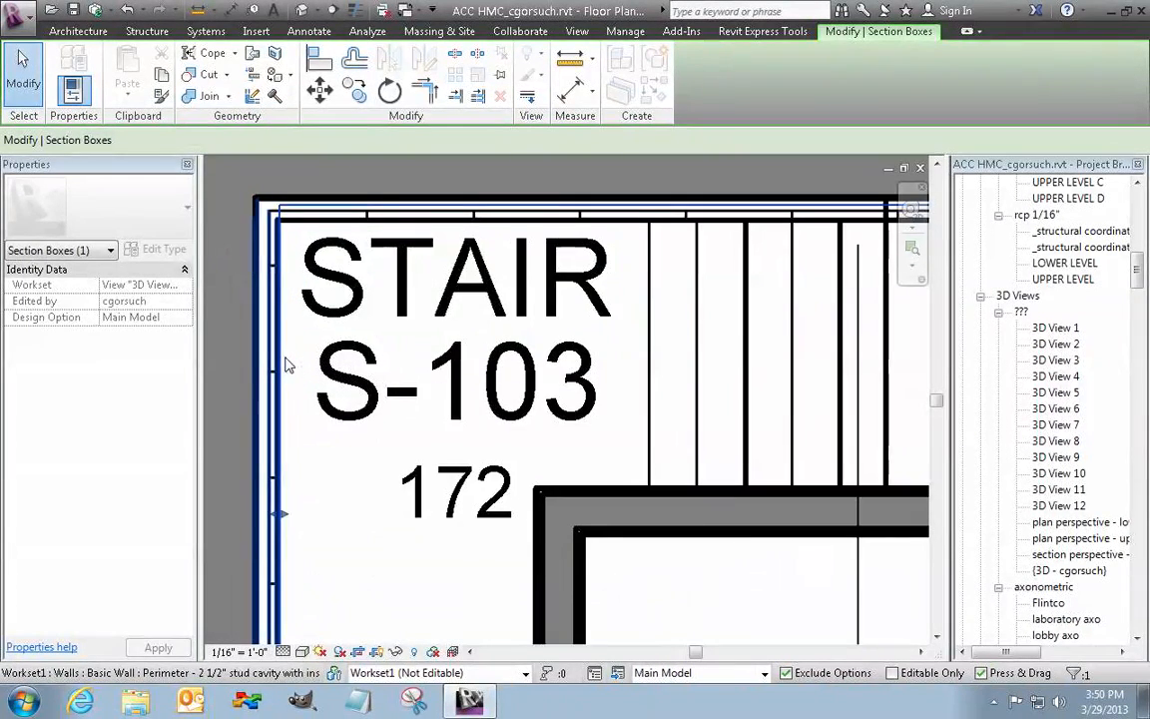
middle_drag(863, 223, 391, 501)
drag(819, 290, 813, 311)
scroll(789, 342, down, 8)
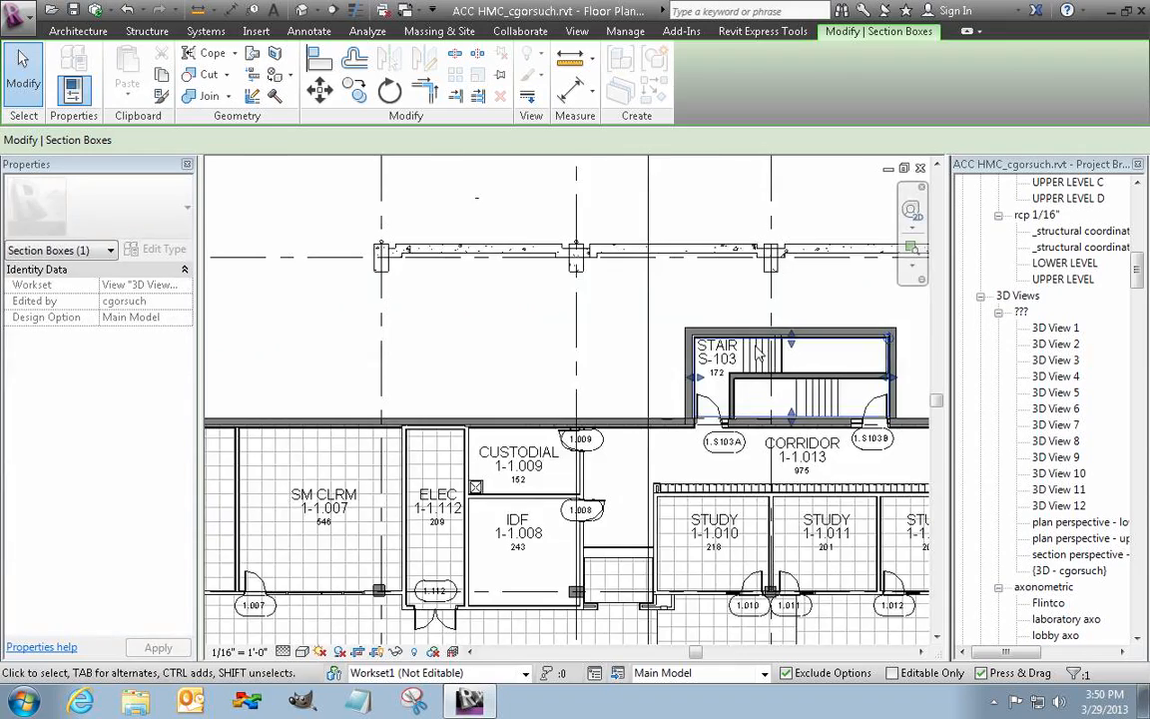
key(ctrl+Tab)
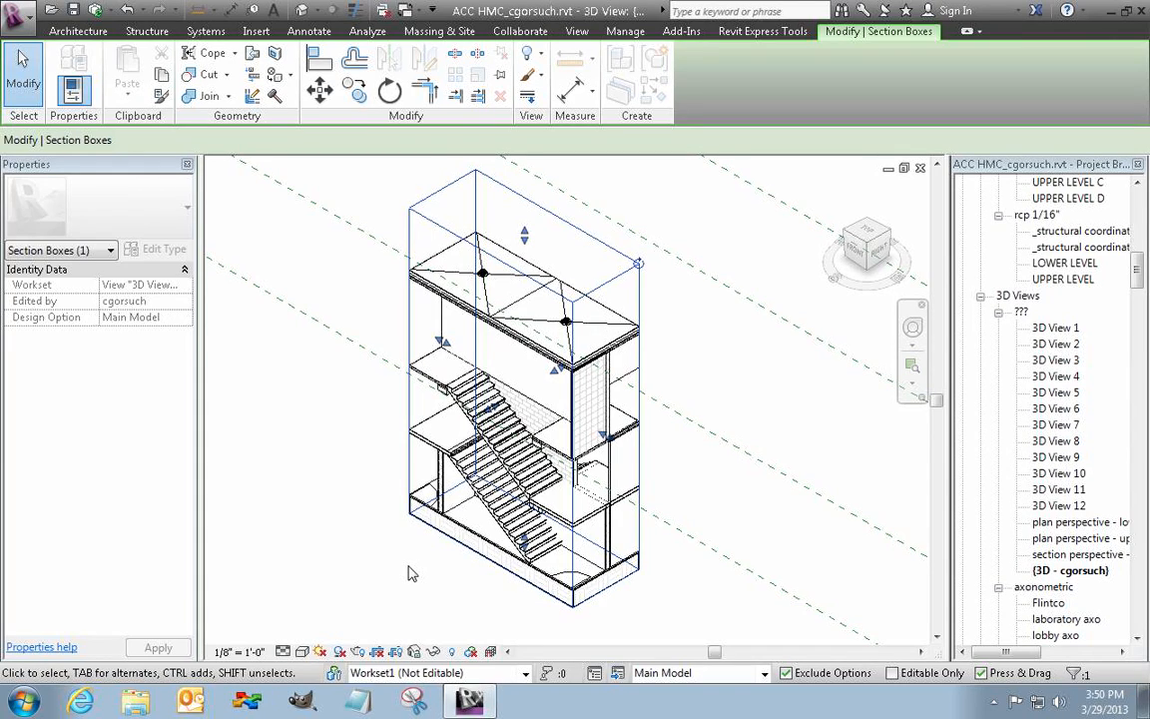
click(347, 284)
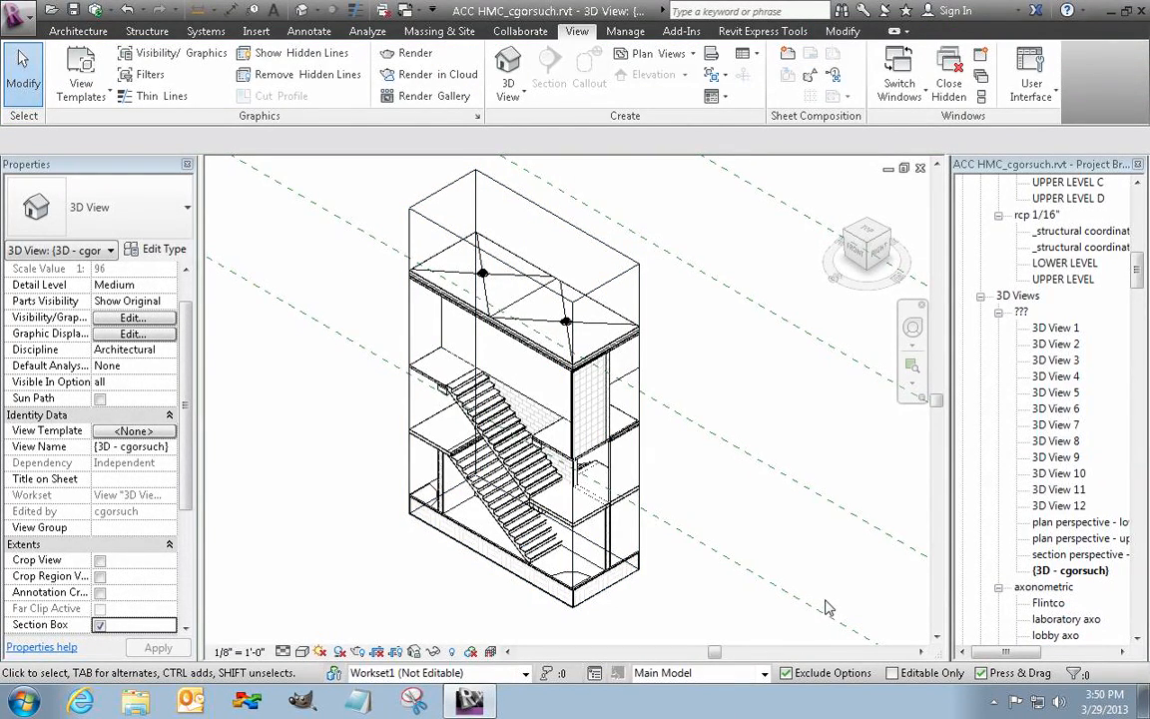
- Hide the whole category of the dashed green linked-model boxes surrounding the stair in the 3D view
scroll(795, 503, down, 8)
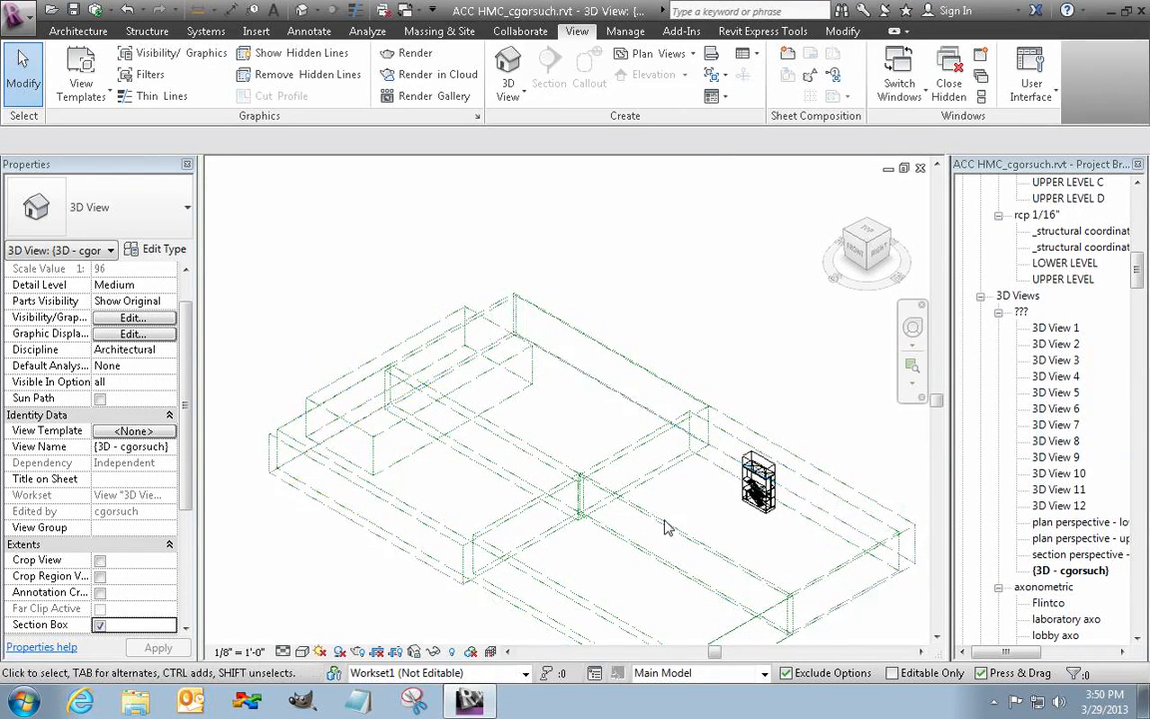
scroll(757, 517, down, 1)
scroll(757, 517, up, 1)
middle_drag(756, 517, 644, 485)
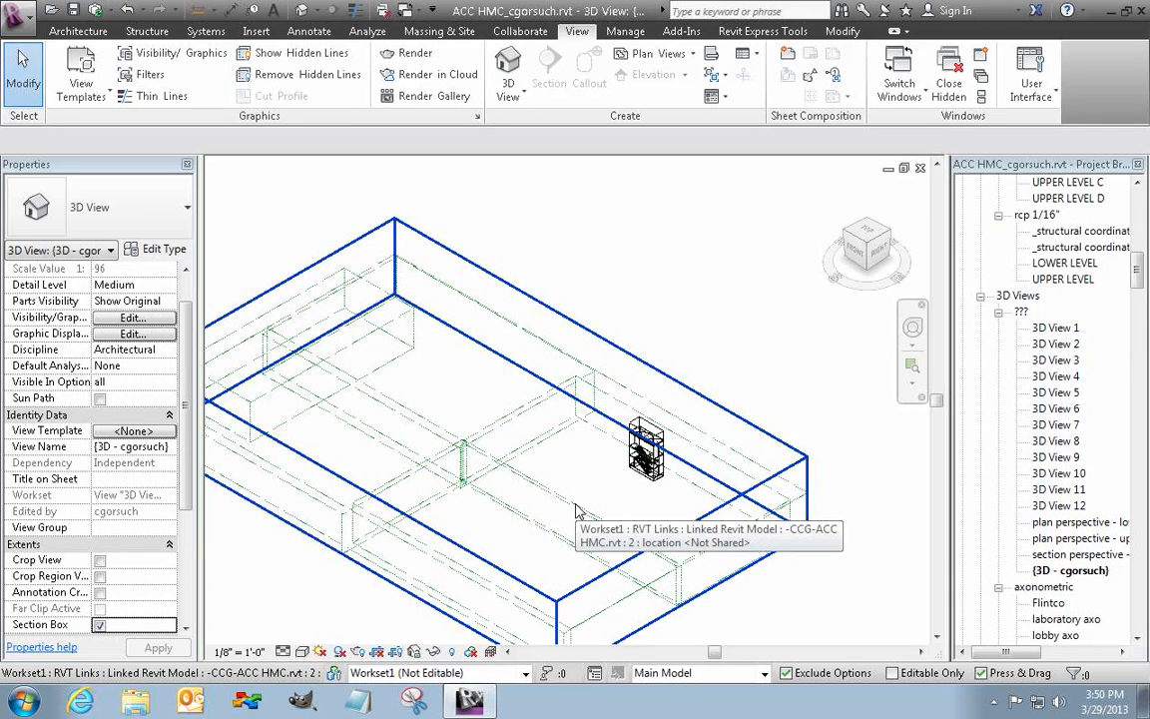
key(Tab)
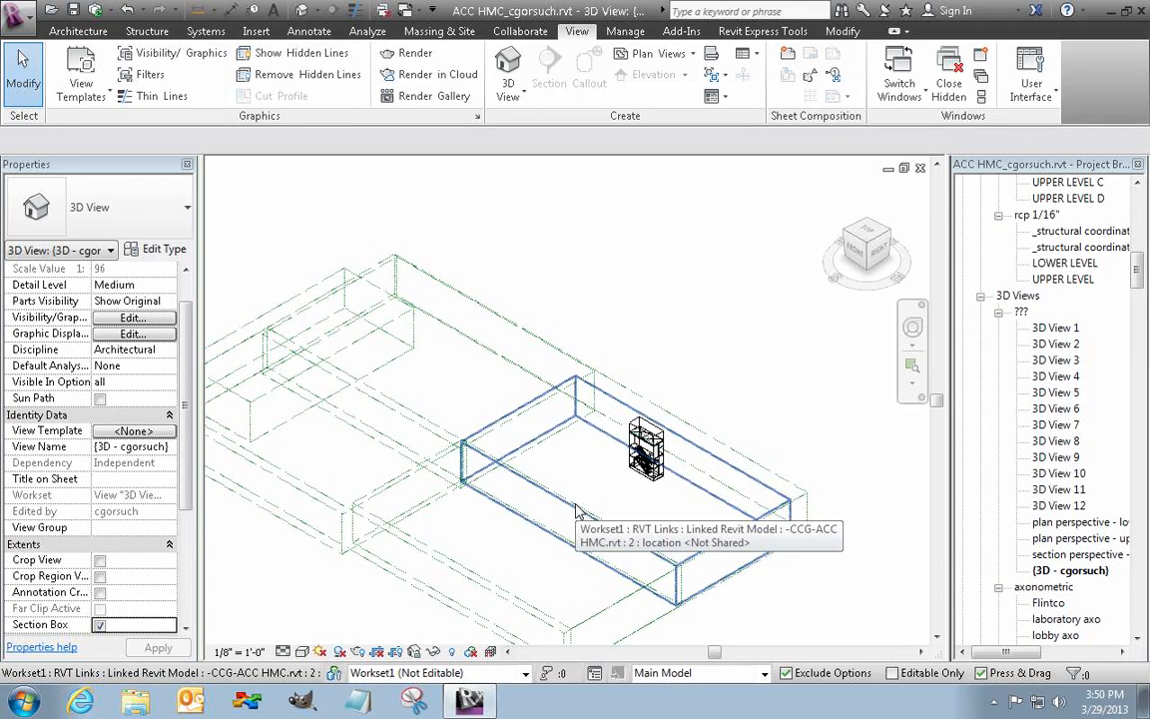
right_click(576, 511)
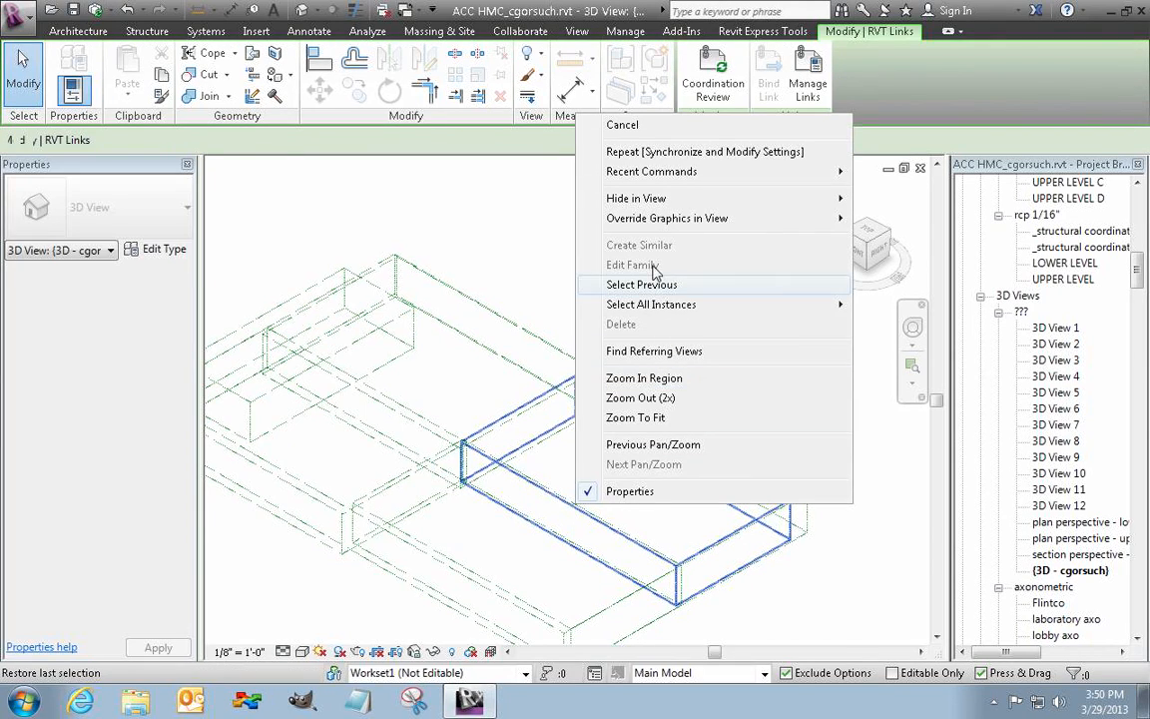
mouse_move(724, 205)
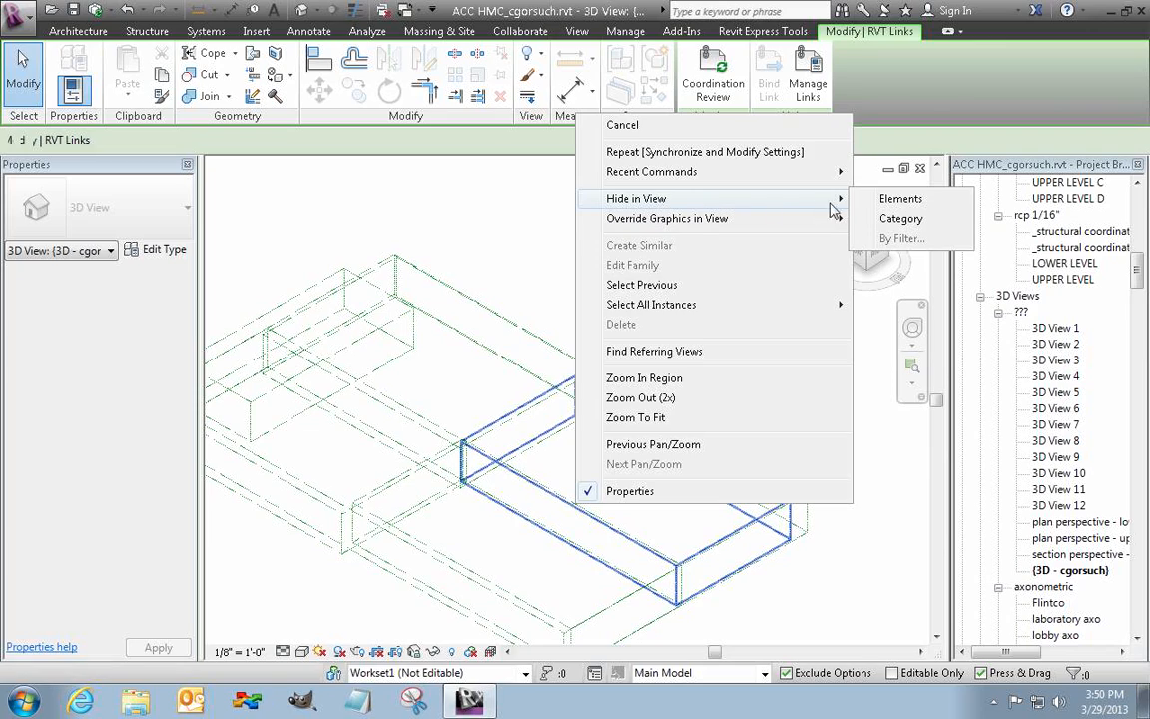
click(913, 221)
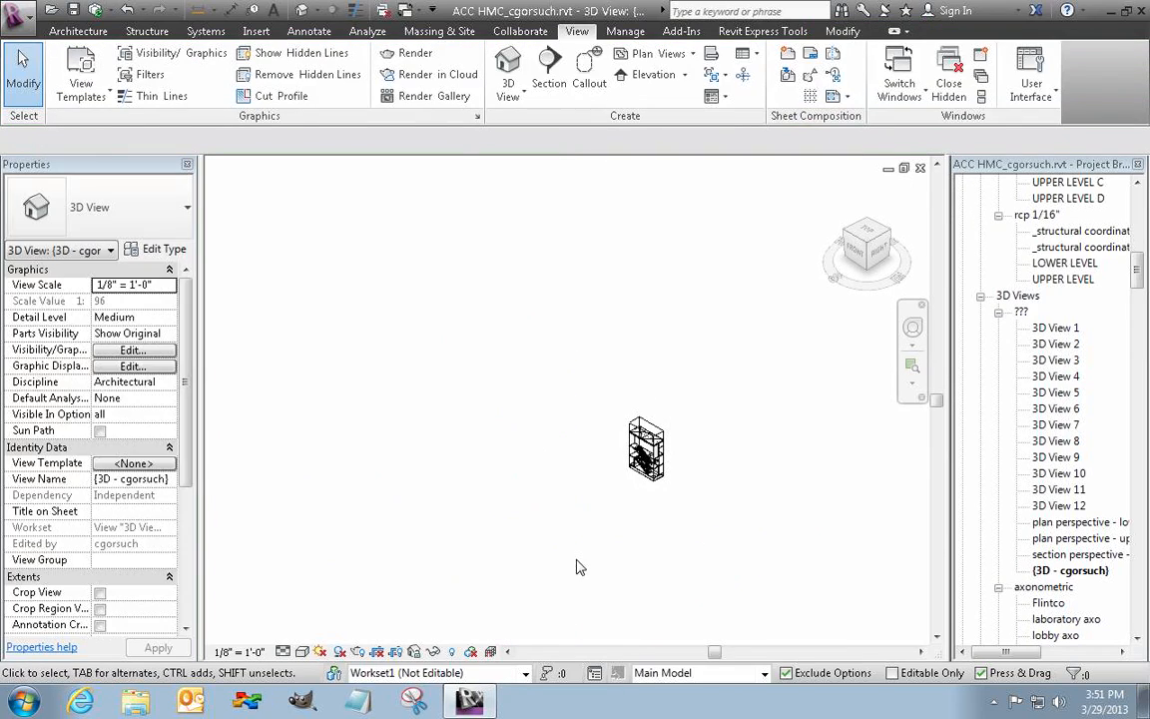
- Turn the 3D view around to the back-left corner and fit the isolated stair in the window
scroll(699, 480, up, 2)
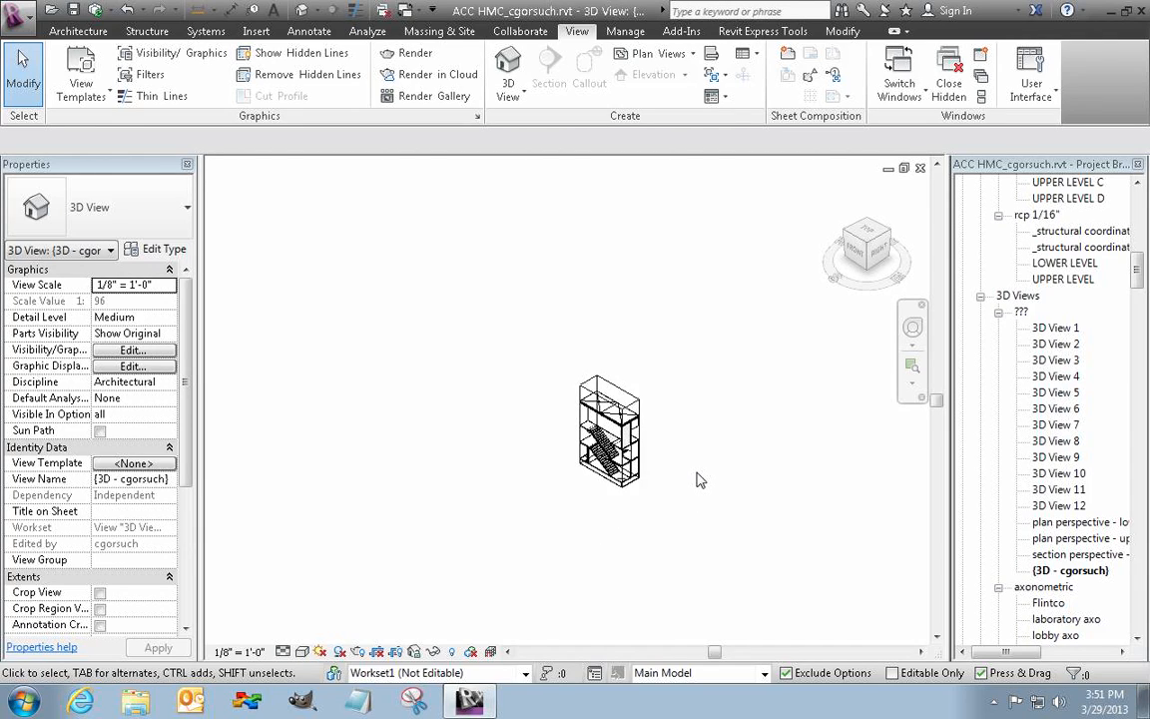
scroll(629, 429, up, 3)
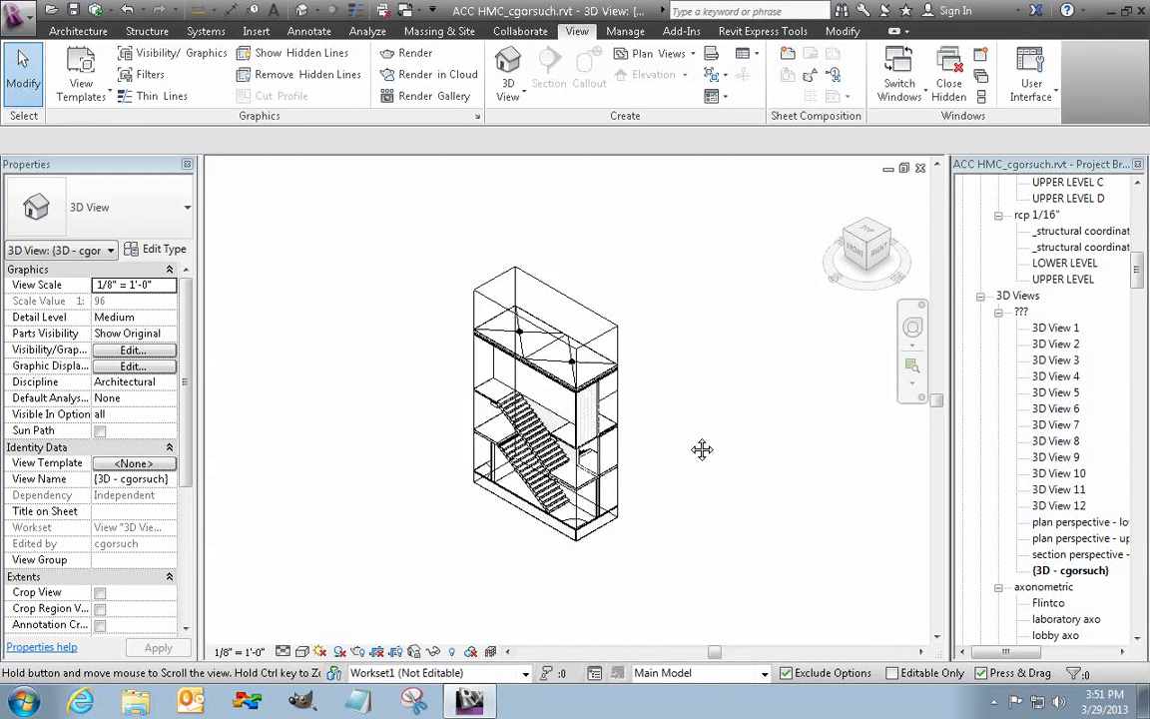
scroll(695, 430, up, 3)
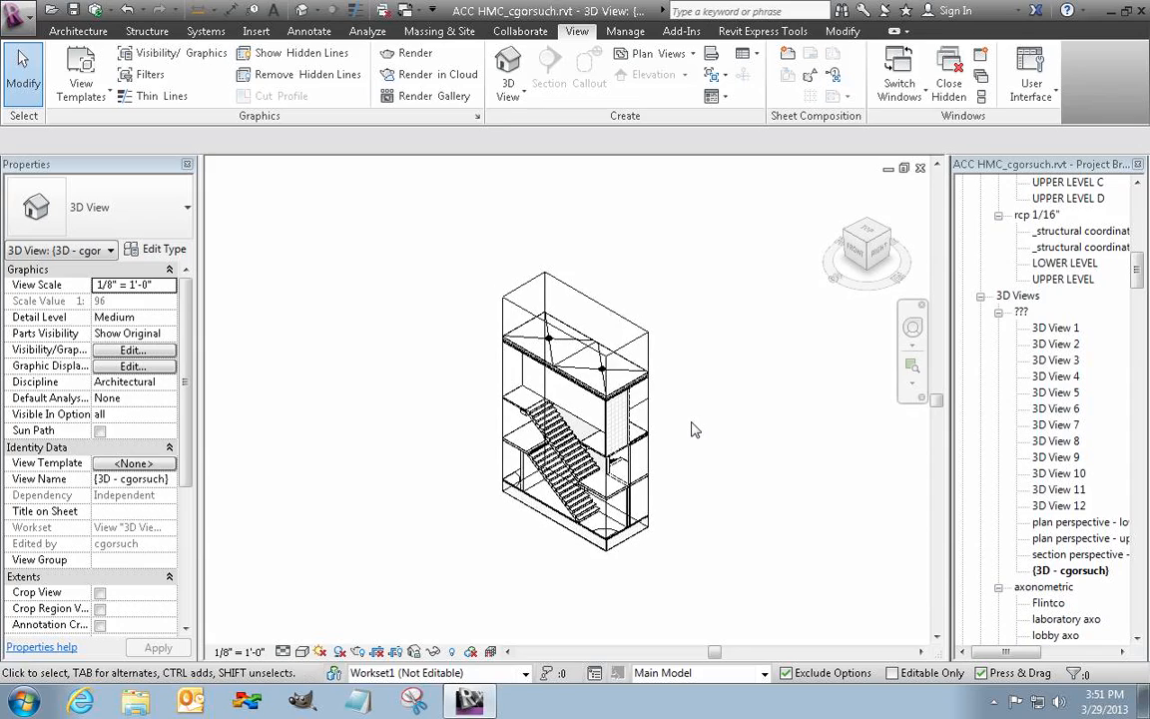
scroll(695, 429, up, 1)
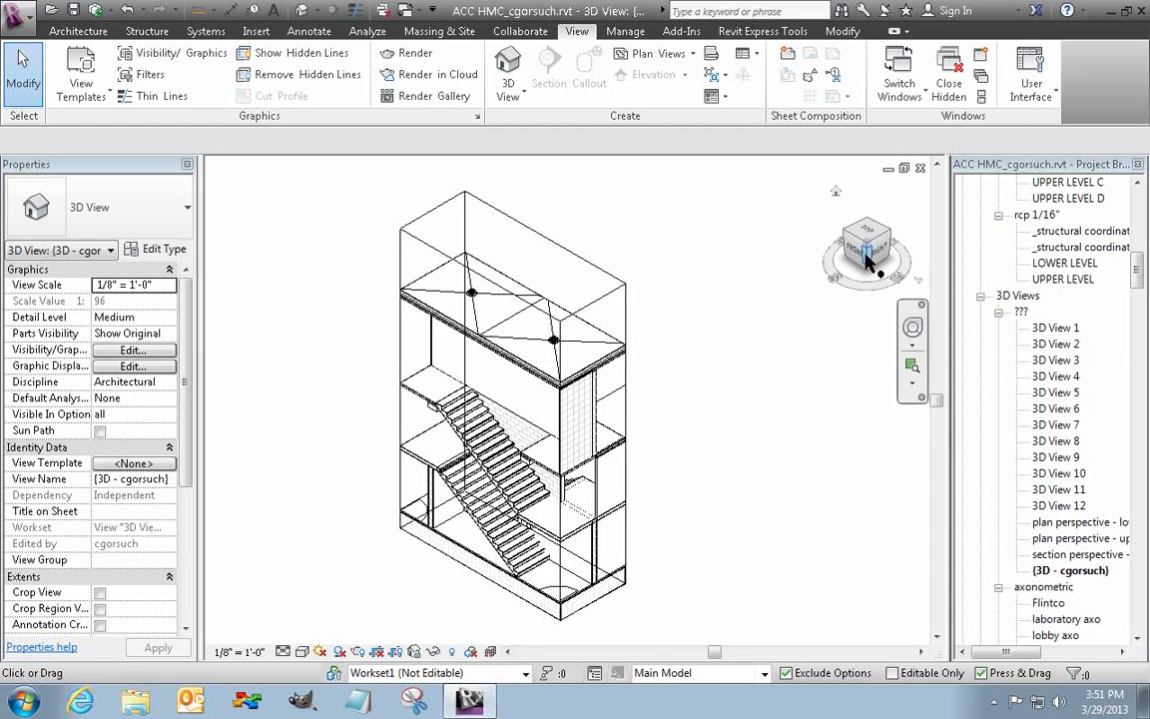
drag(865, 249, 75, 255)
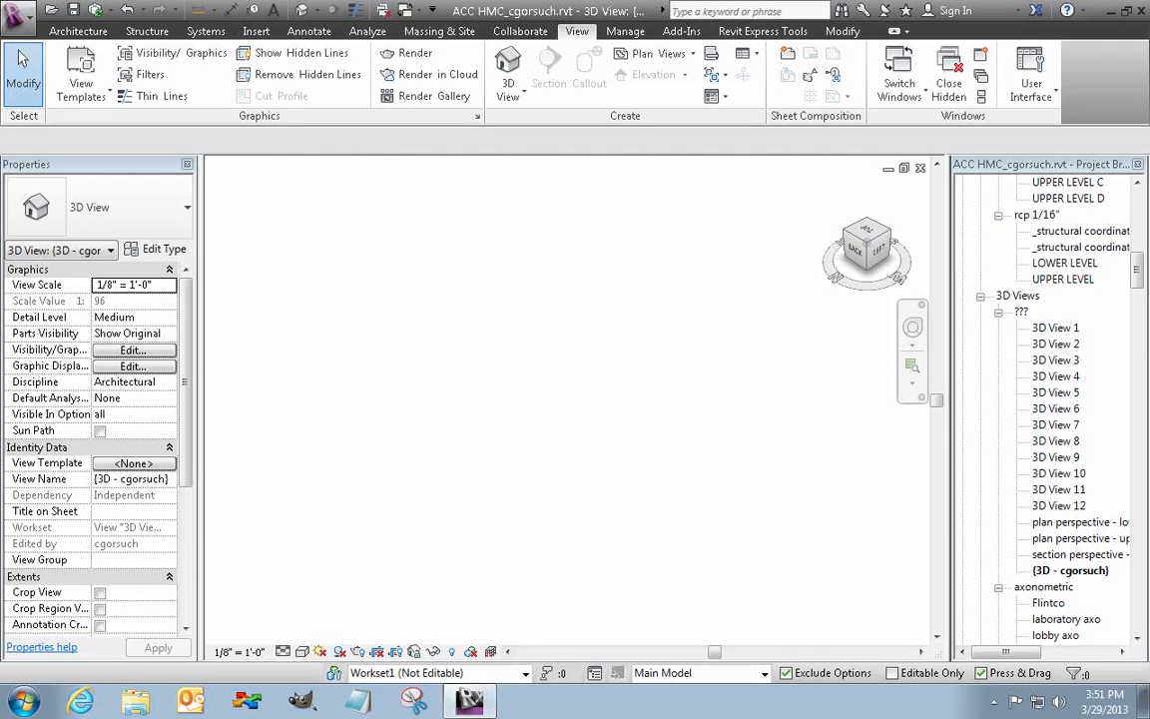
right_click(657, 336)
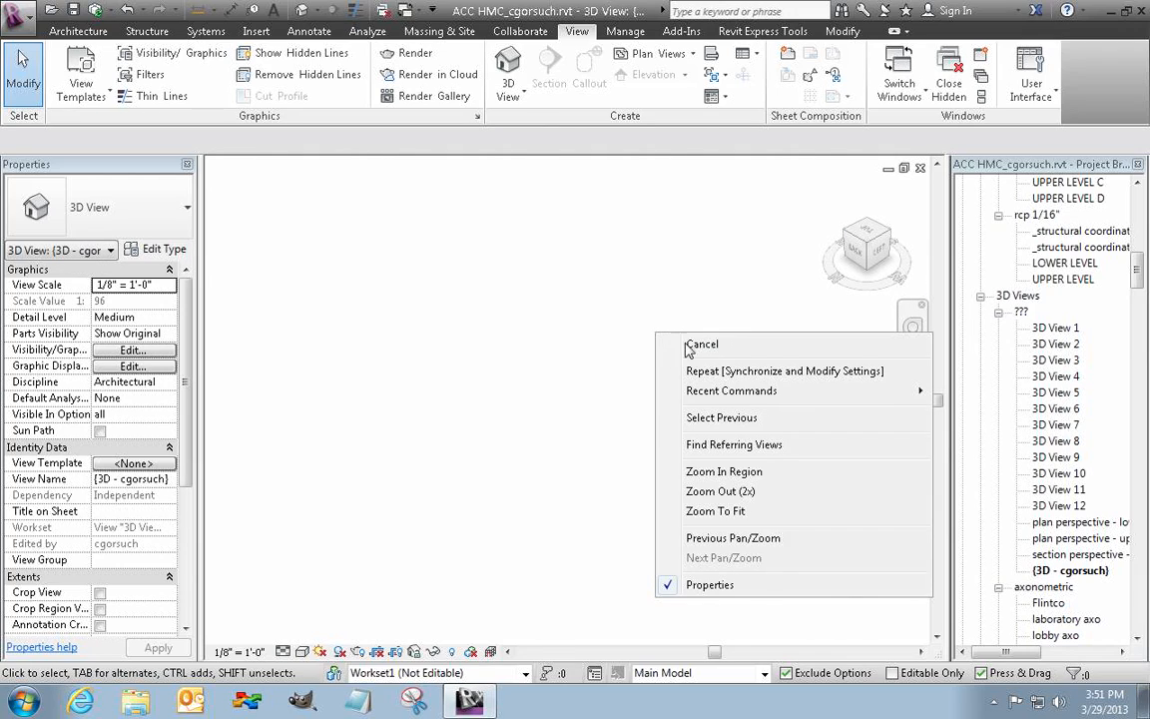
click(705, 512)
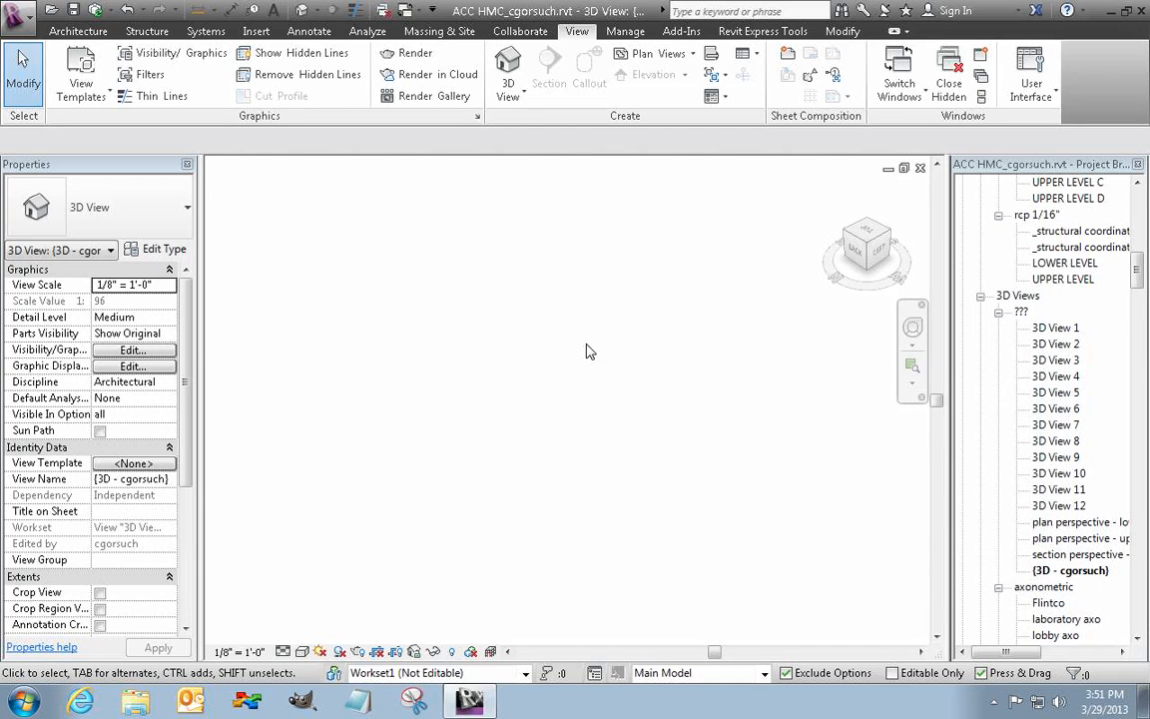
right_click(650, 298)
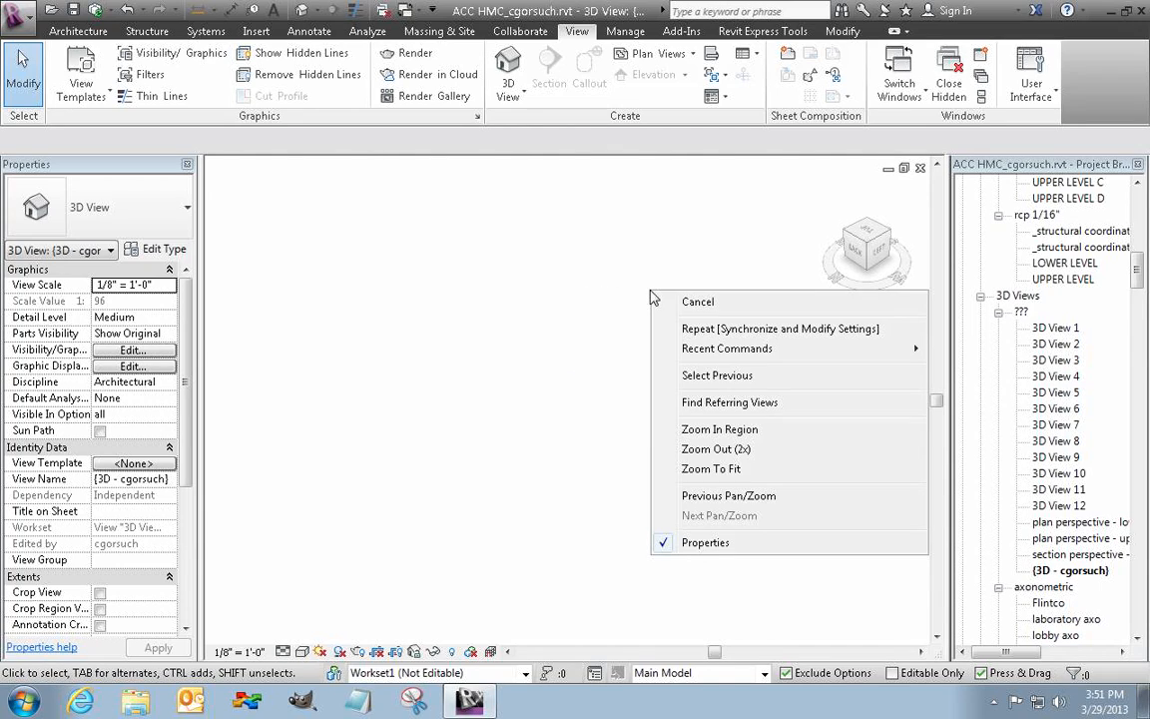
click(725, 471)
middle_drag(751, 487, 759, 449)
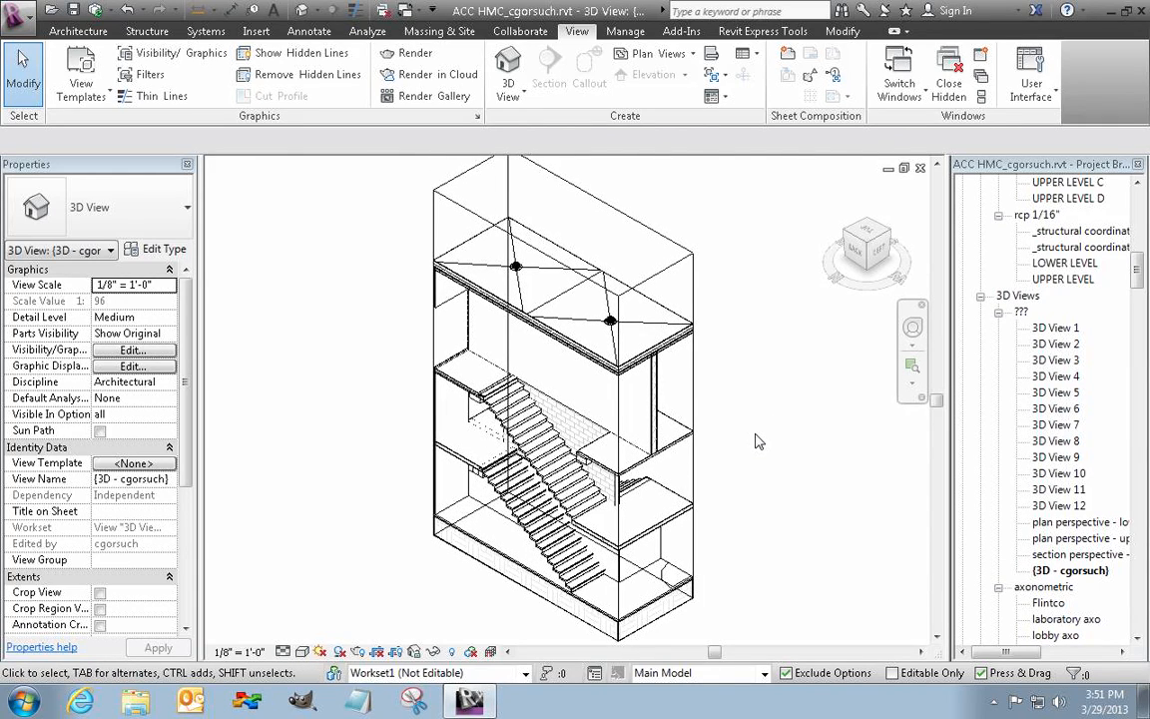
- Select the section box and orbit around it to examine the cut stair from several sides
click(693, 283)
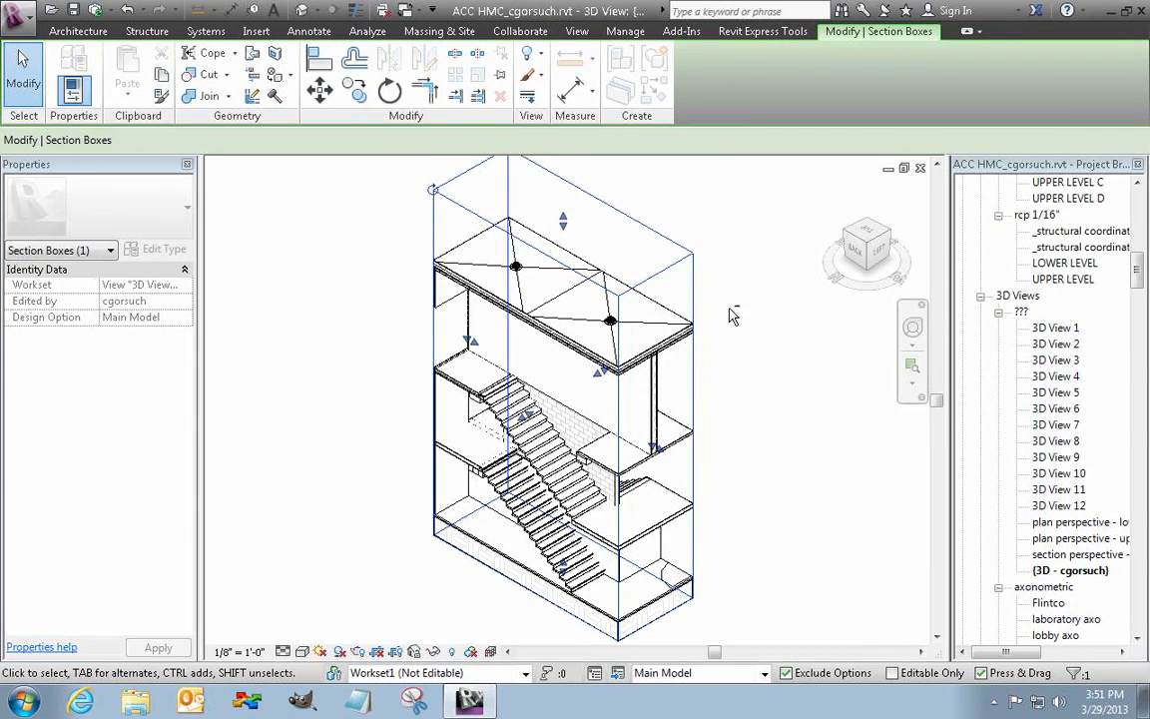
mouse_move(735, 328)
shift+middle_down()
mouse_move(745, 333)
mouse_move(501, 317)
mouse_move(752, 320)
mouse_move(691, 325)
mouse_move(716, 325)
mouse_move(732, 308)
shift+middle_up()
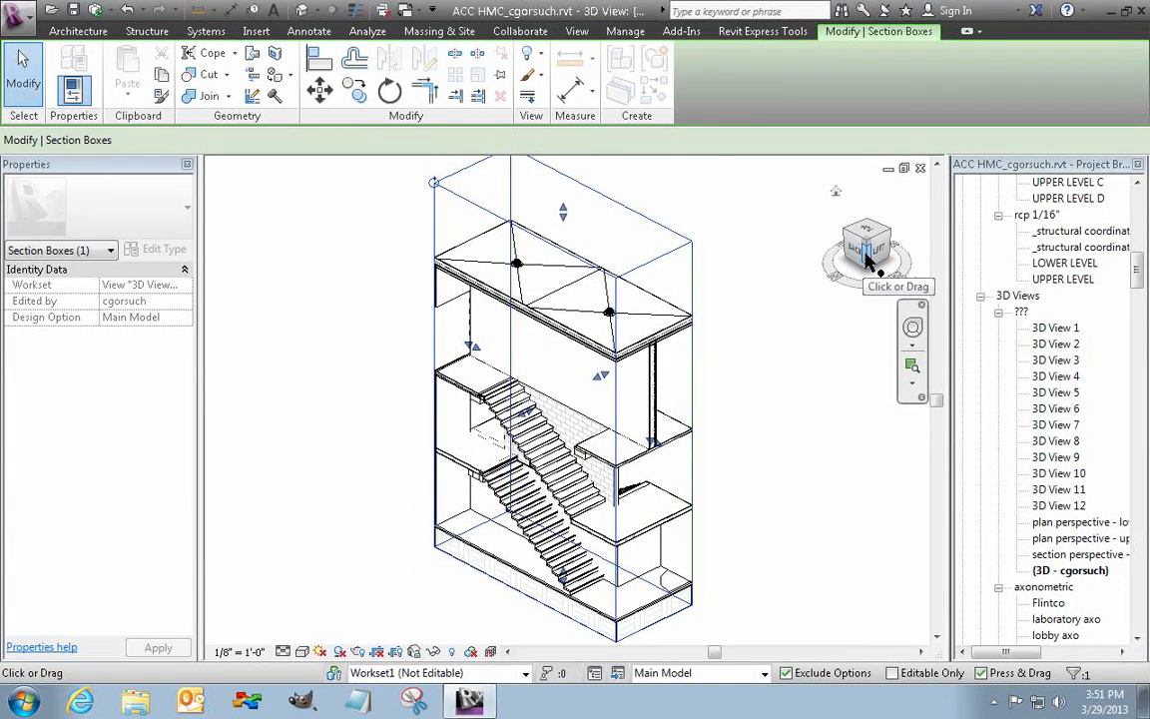
mouse_move(864, 249)
mouse_down()
mouse_move(847, 253)
mouse_move(861, 256)
mouse_up()
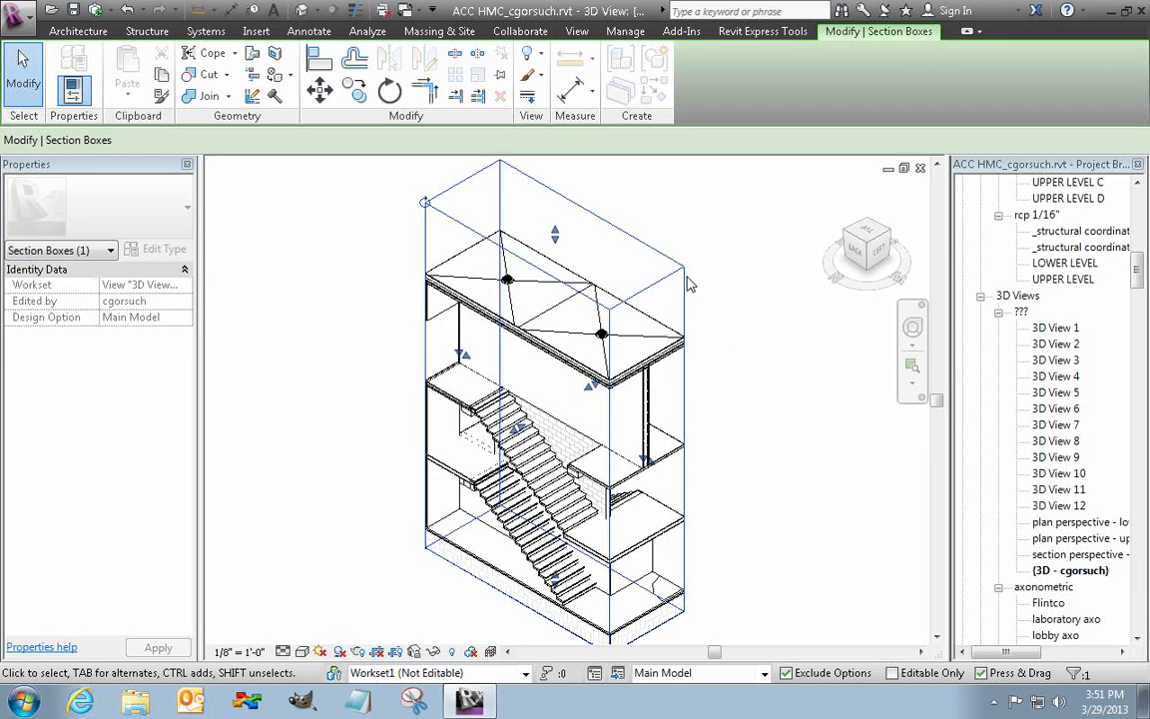
click(699, 345)
shift+middle_drag(704, 376, 699, 349)
click(659, 304)
shift+middle_drag(739, 457, 713, 432)
shift+middle_drag(543, 428, 475, 191)
shift+middle_drag(456, 346, 619, 465)
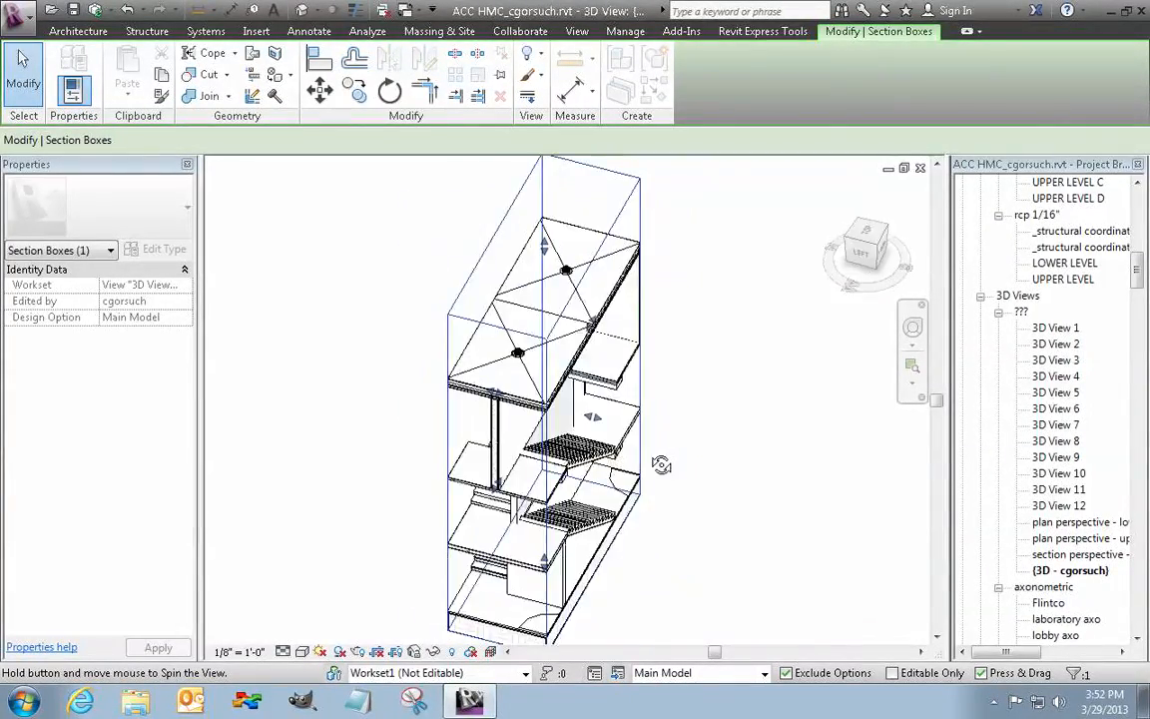
shift+middle_drag(743, 434, 735, 389)
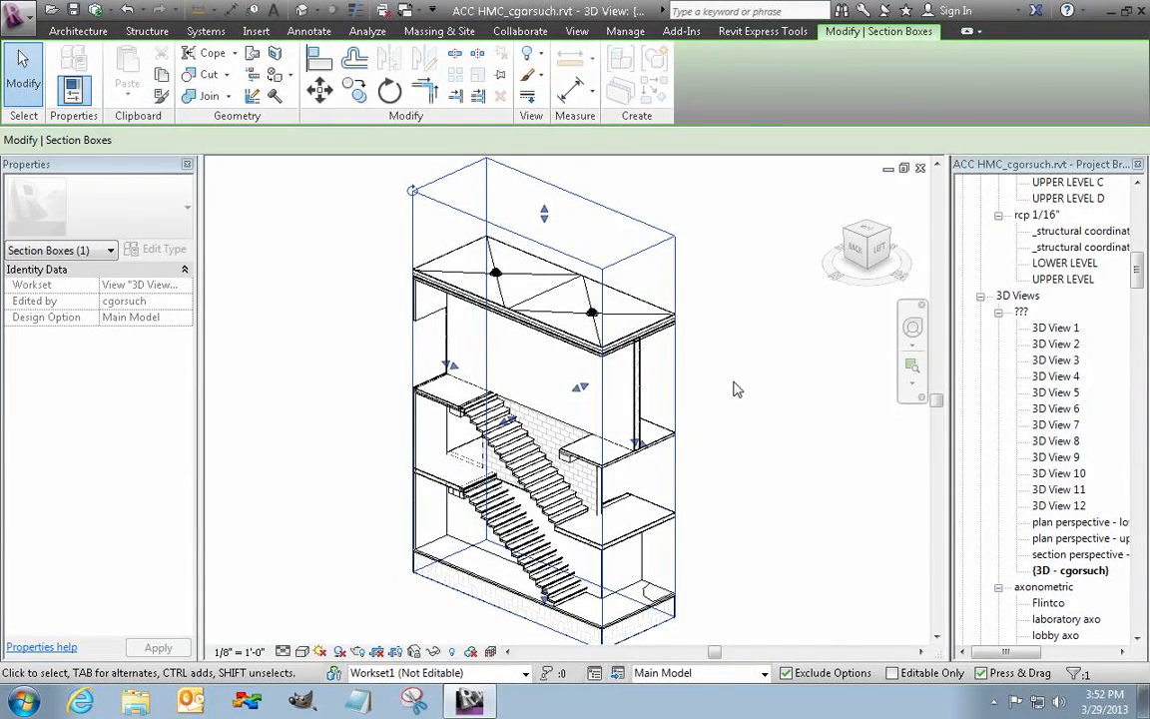
- Reselect the section box, orbit slightly toward the back face of the stair and deselect the box
click(712, 239)
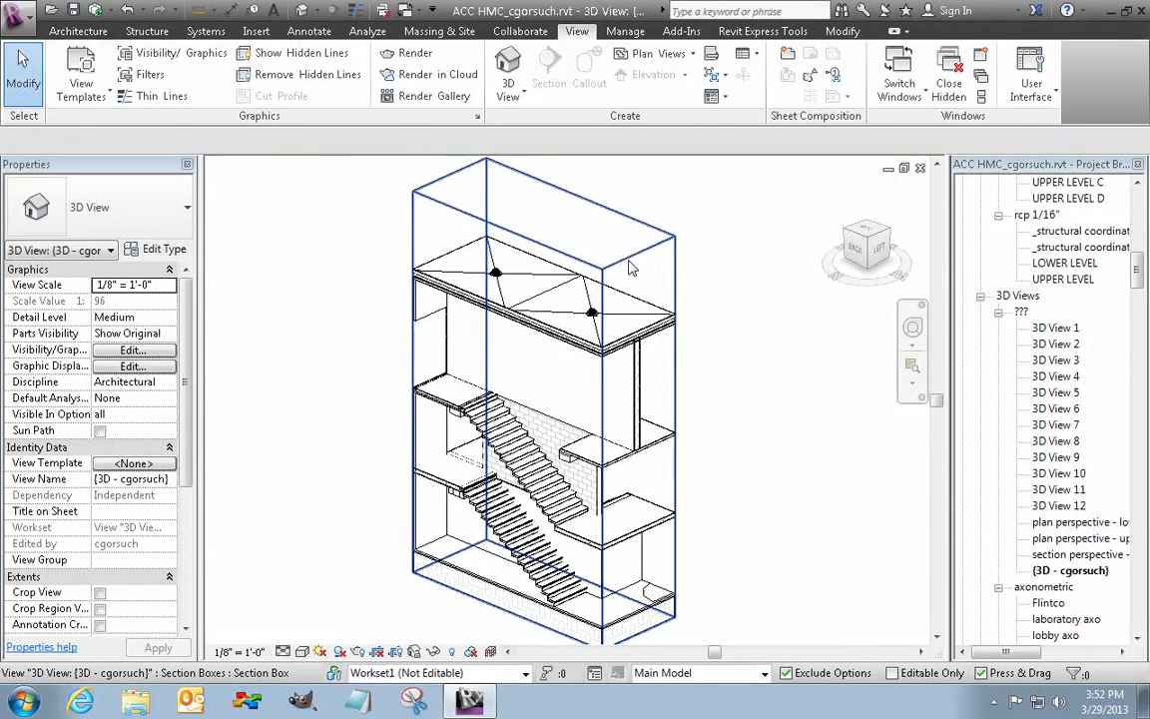
click(630, 268)
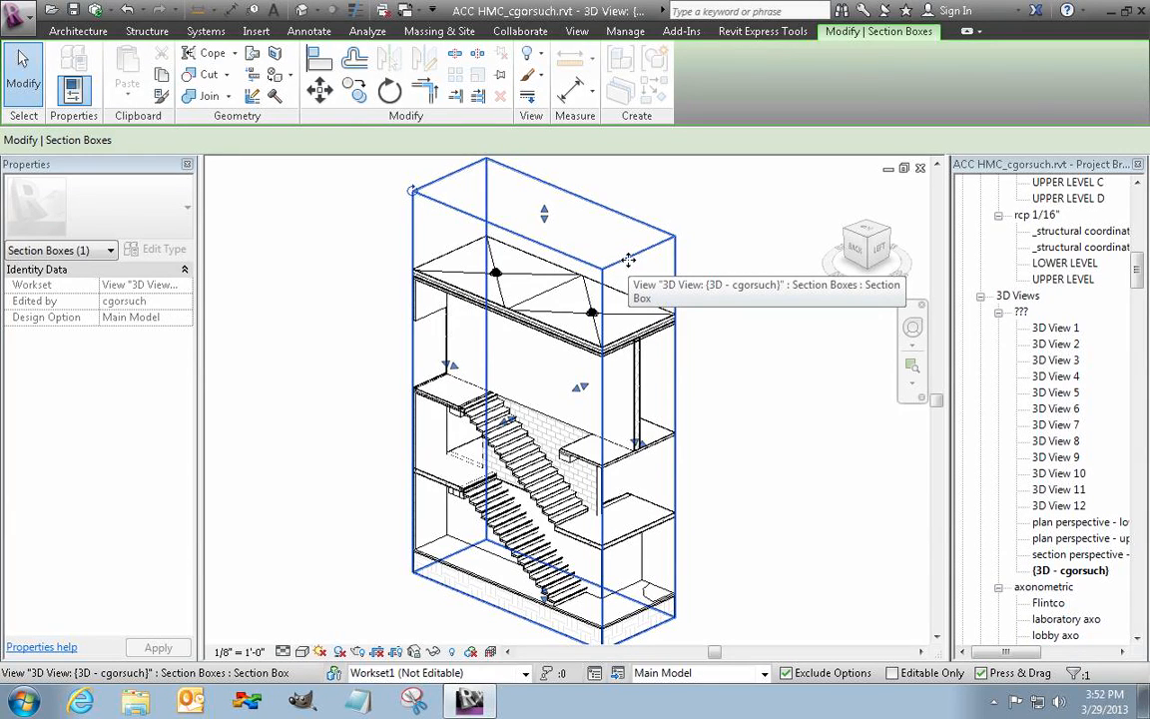
shift+middle_drag(628, 260, 665, 280)
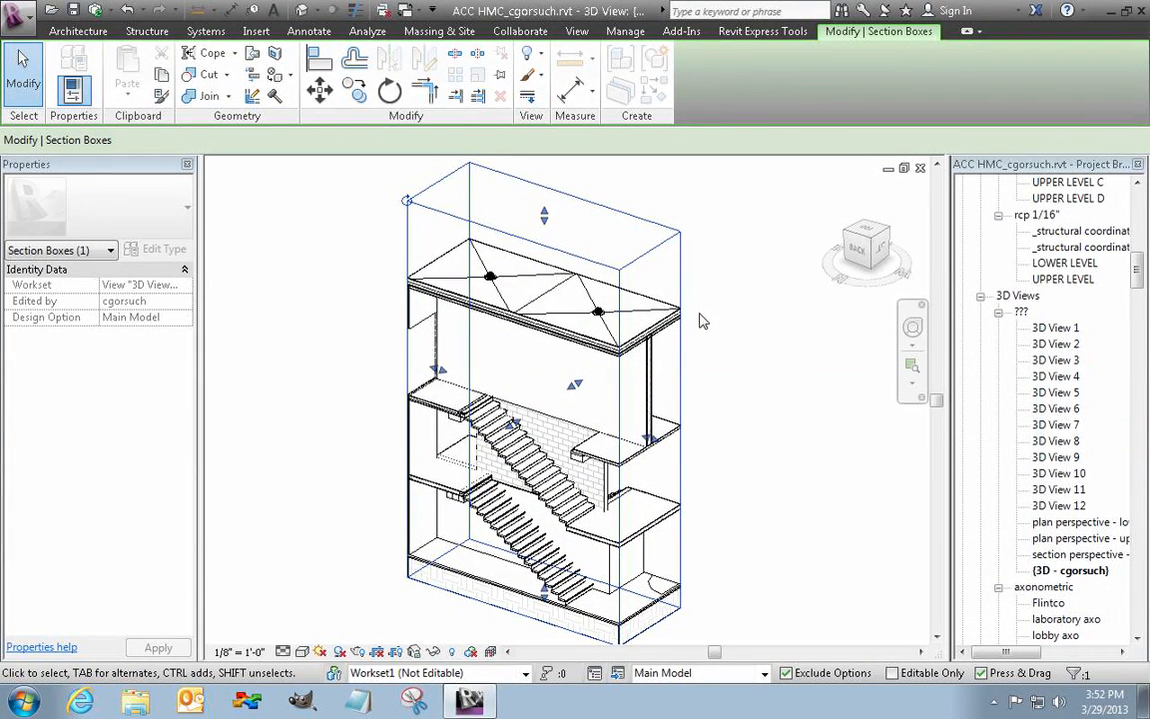
click(702, 321)
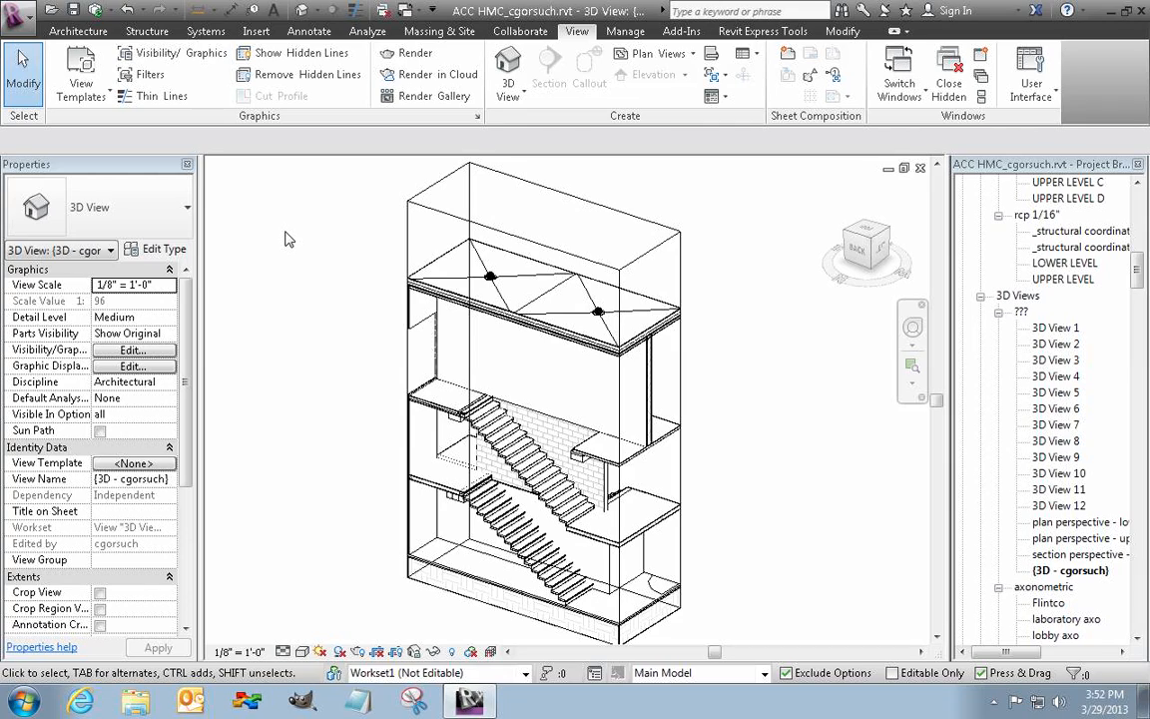
- Synchronize ACC HMC with its central model, relinquishing view worksets and saving the local file before and after
click(22, 14)
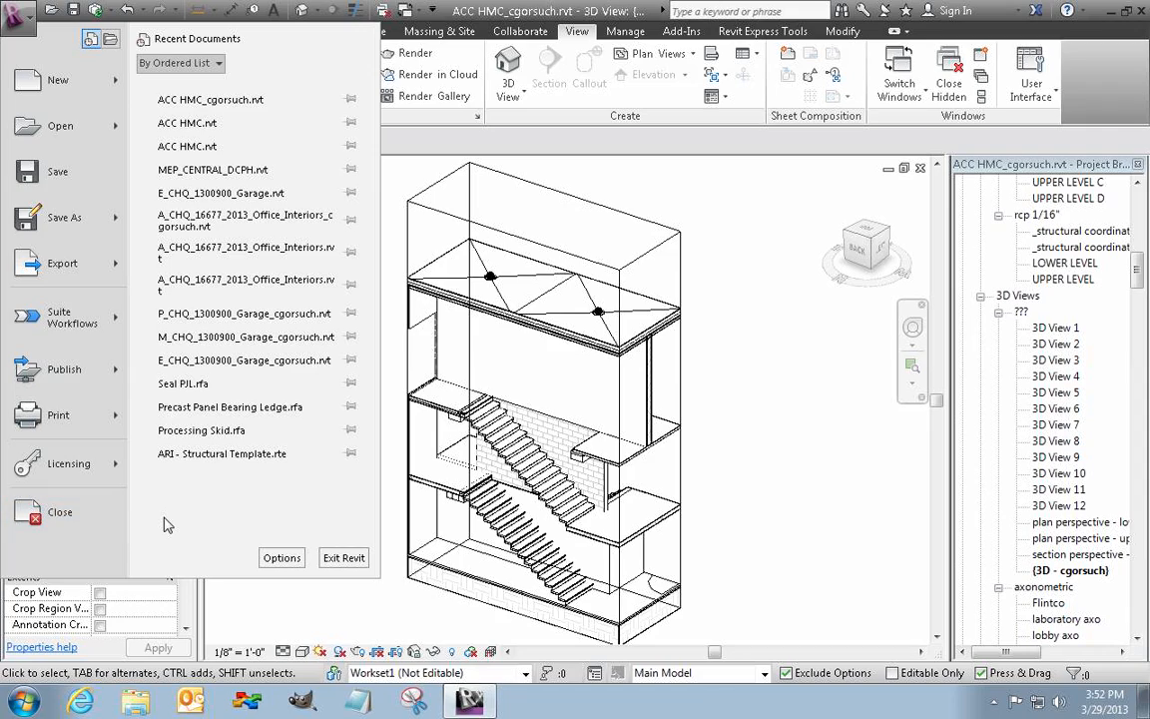
key(Escape)
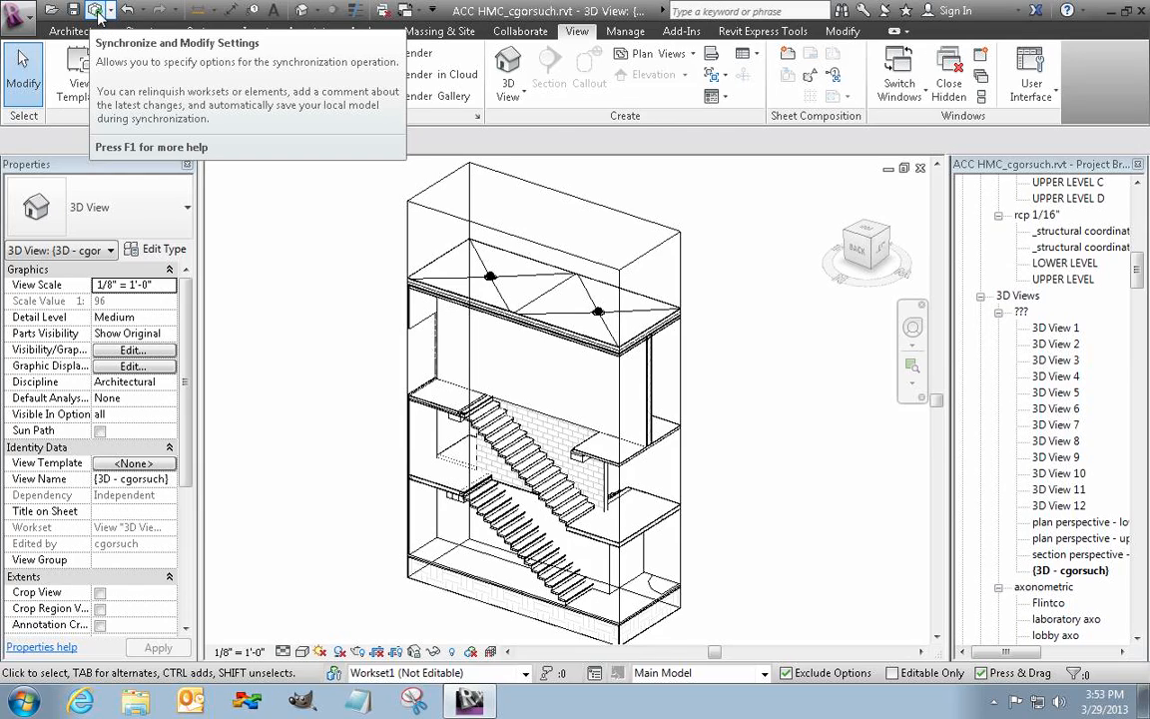
click(98, 12)
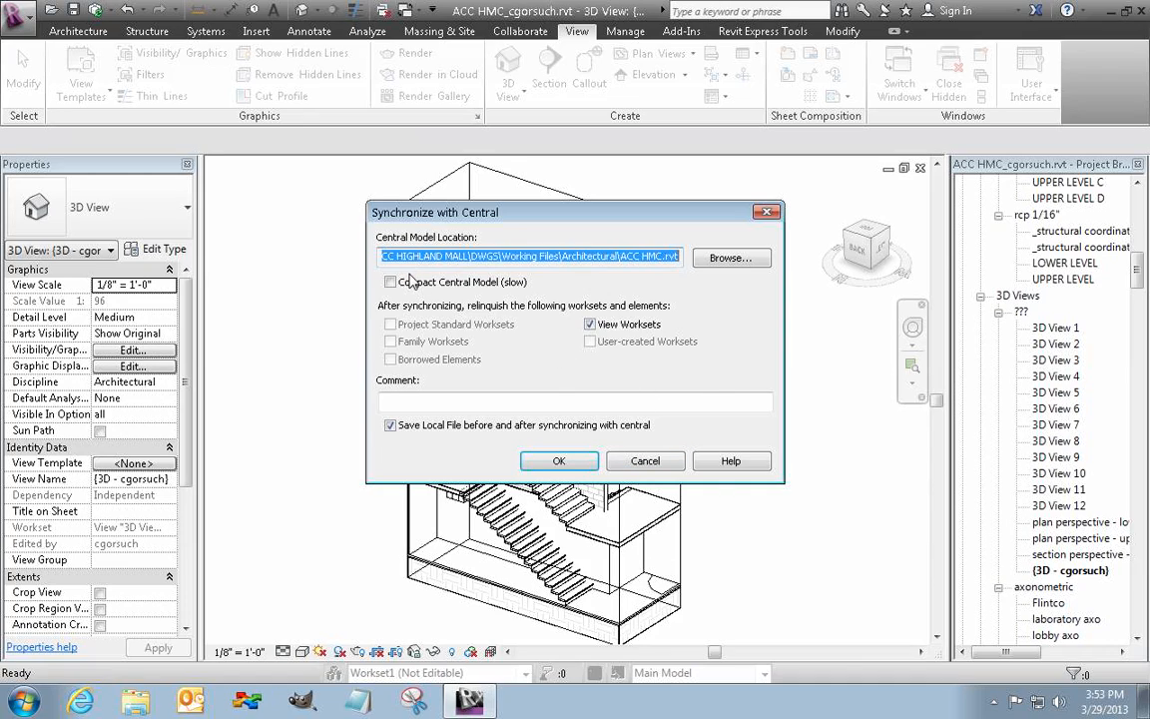
click(574, 468)
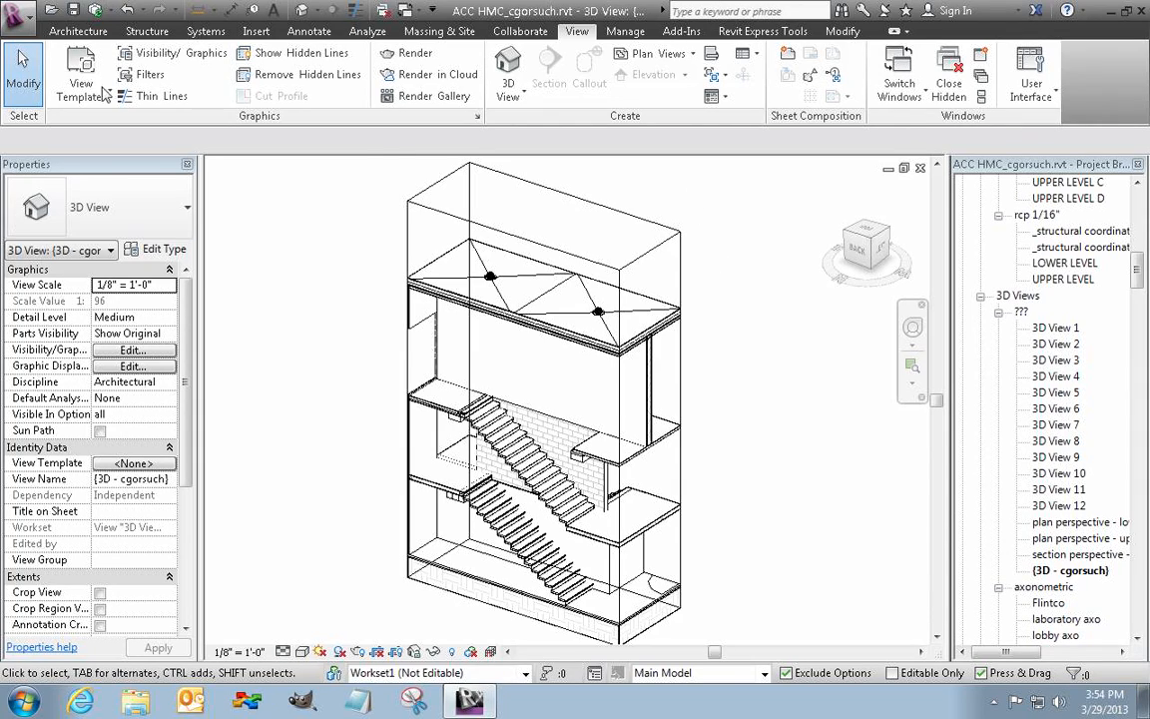
- Close the ACC HMC local project file
click(24, 16)
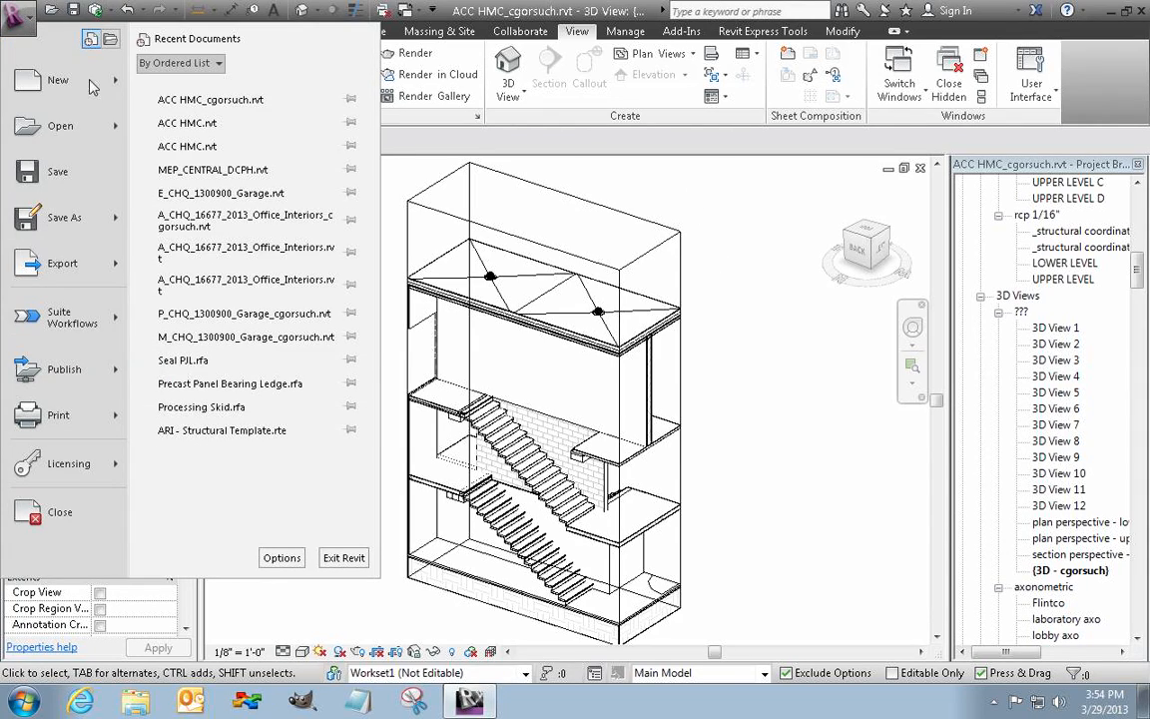
click(40, 511)
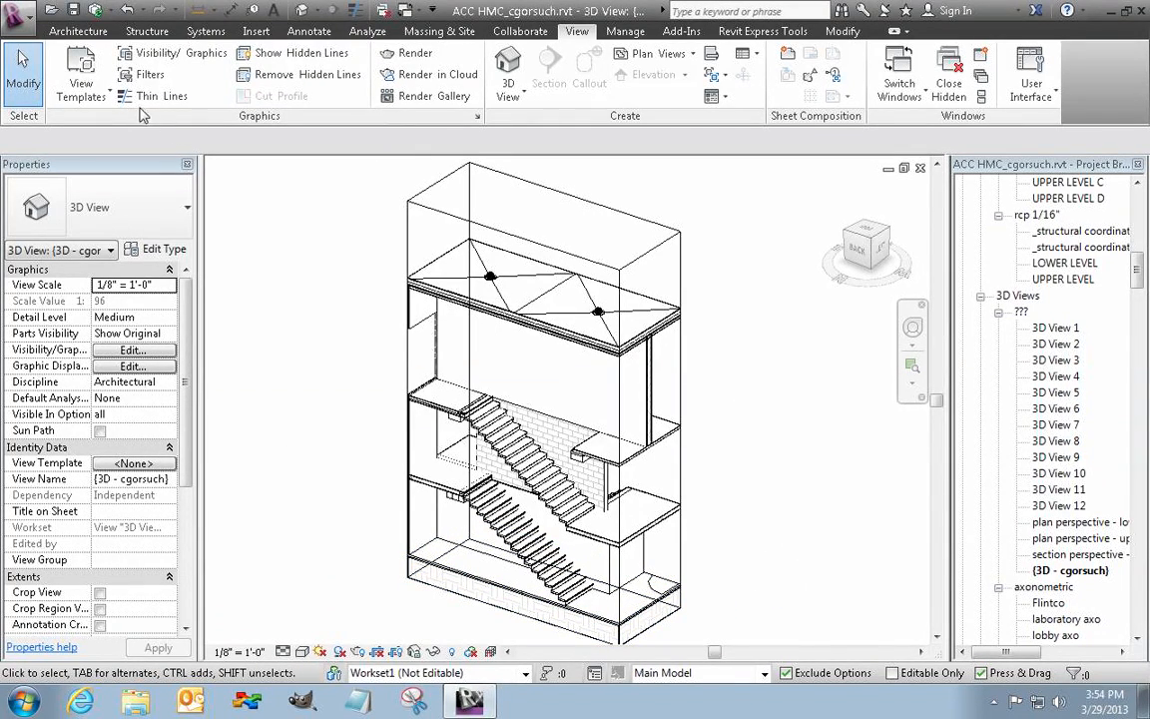
click(24, 16)
click(62, 512)
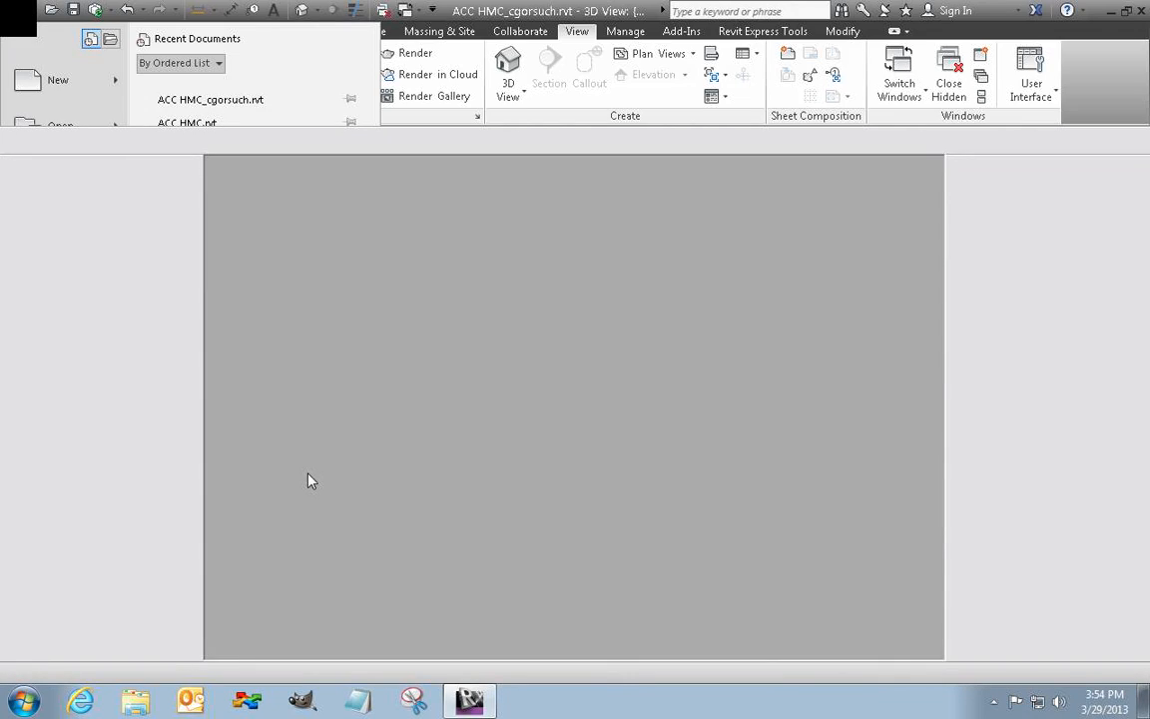